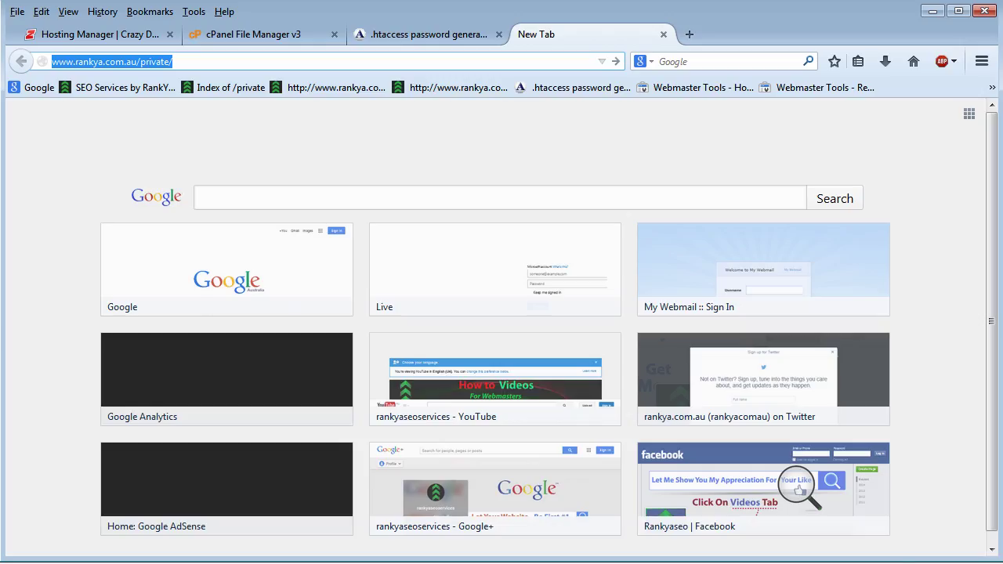
pyautogui.click(183, 63)
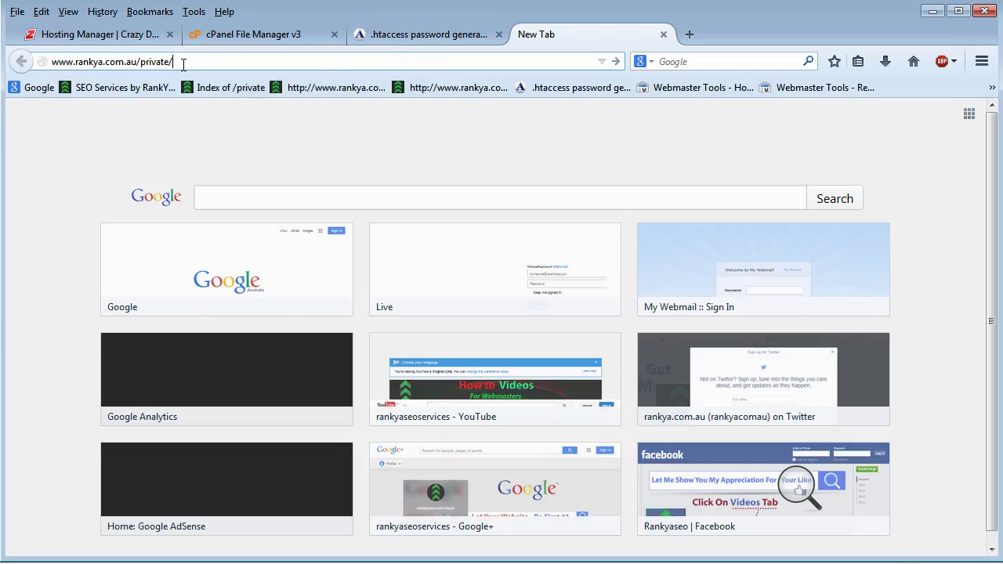
pyautogui.moveTo(183, 63); pyautogui.dragTo(50, 66)
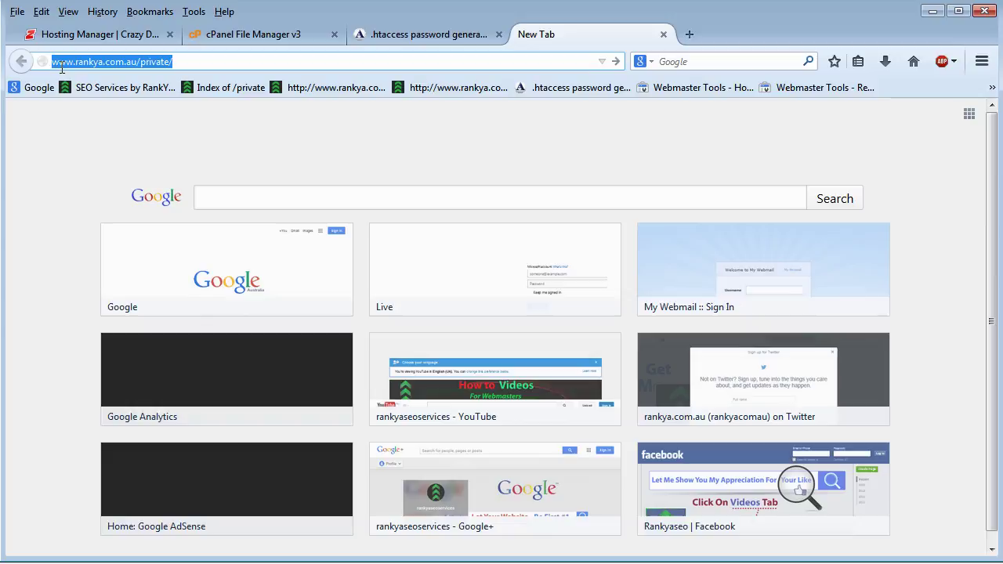
pyautogui.click(179, 63)
pyautogui.moveTo(179, 62); pyautogui.dragTo(52, 69)
pyautogui.doubleClick(143, 62)
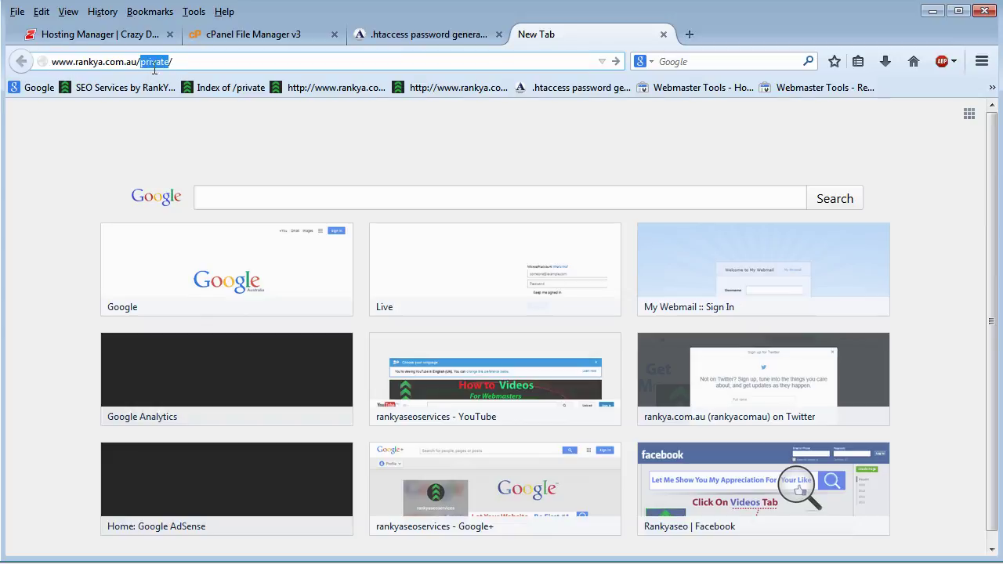
pyautogui.click(169, 63)
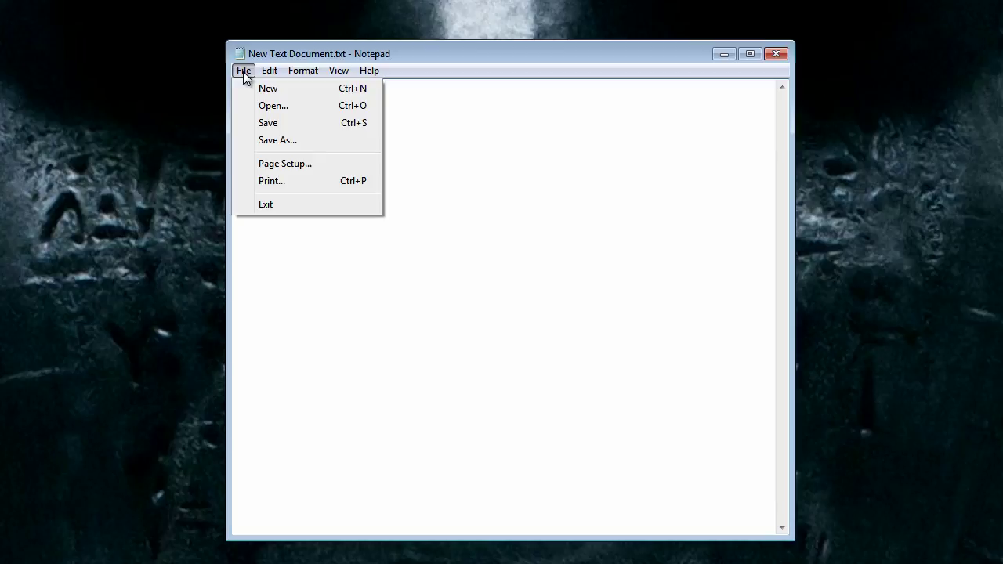
# - Save the empty text document to the Desktop as .htaccess, with the file type set to All Files
pyautogui.click(271, 140)
pyautogui.click(427, 413)
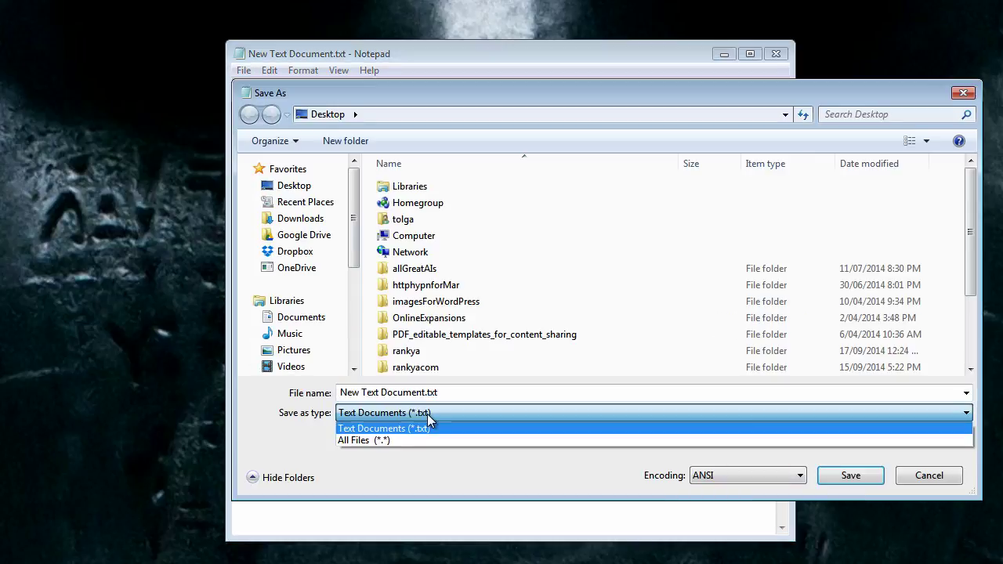
pyautogui.click(404, 437)
pyautogui.click(409, 394)
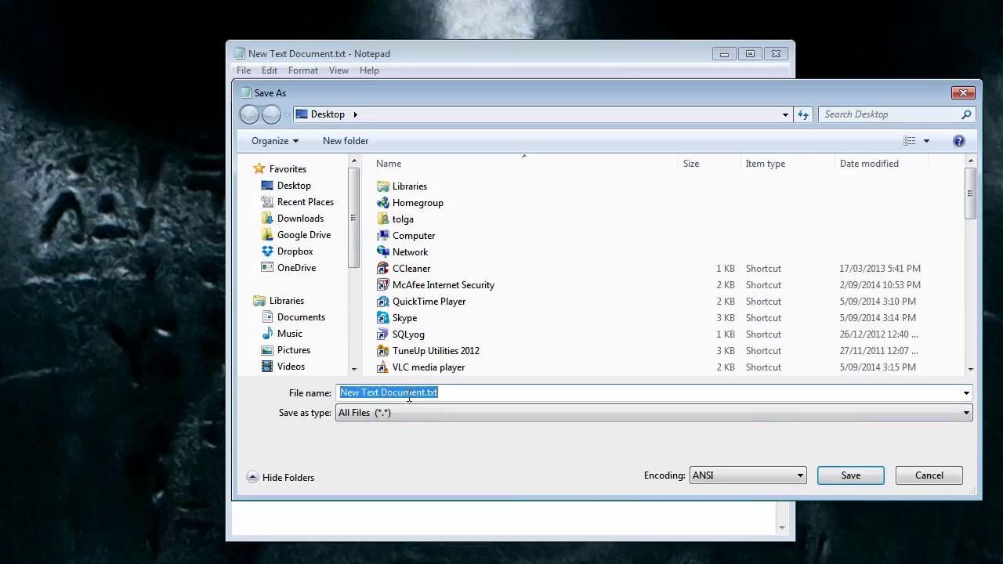
pyautogui.write('.ht')
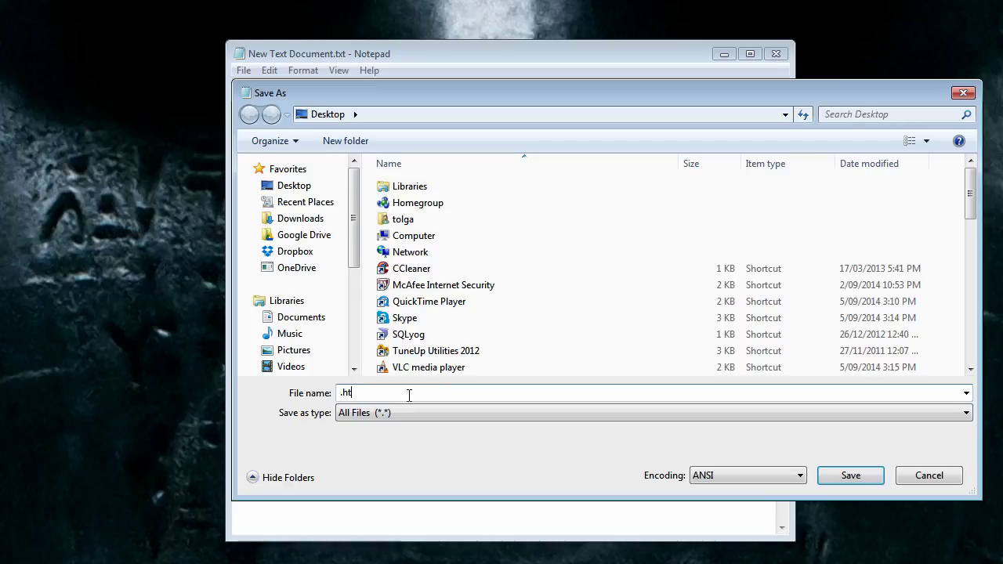
pyautogui.write('access')
pyautogui.click(871, 481)
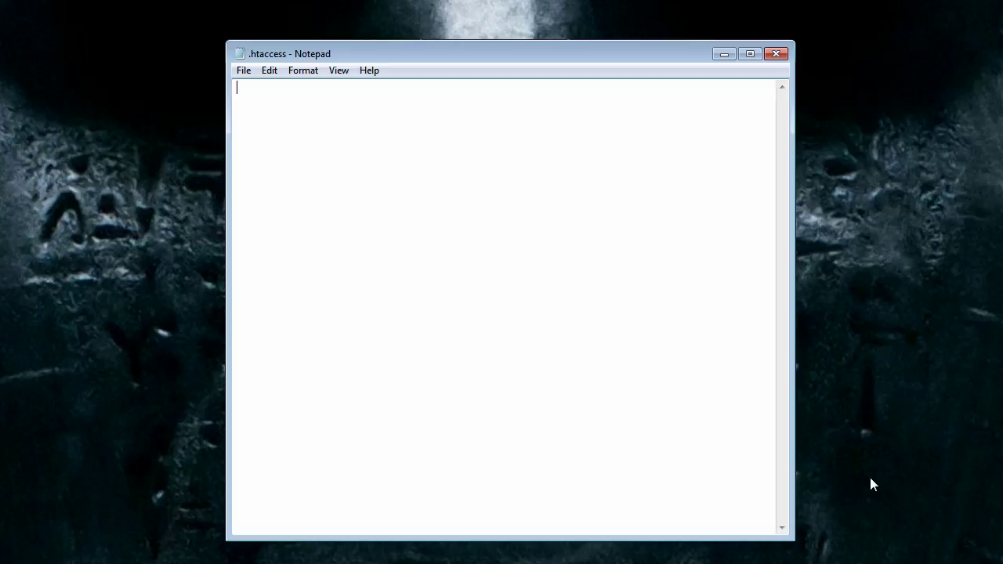
# - Start saving the empty document under another name and shorten the file name to .ht
pyautogui.click(243, 69)
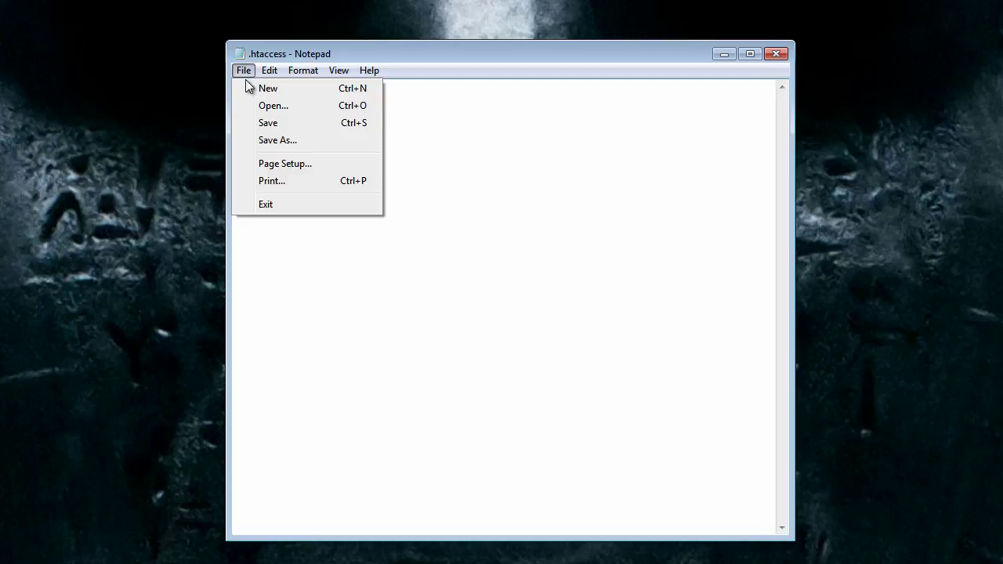
pyautogui.click(274, 141)
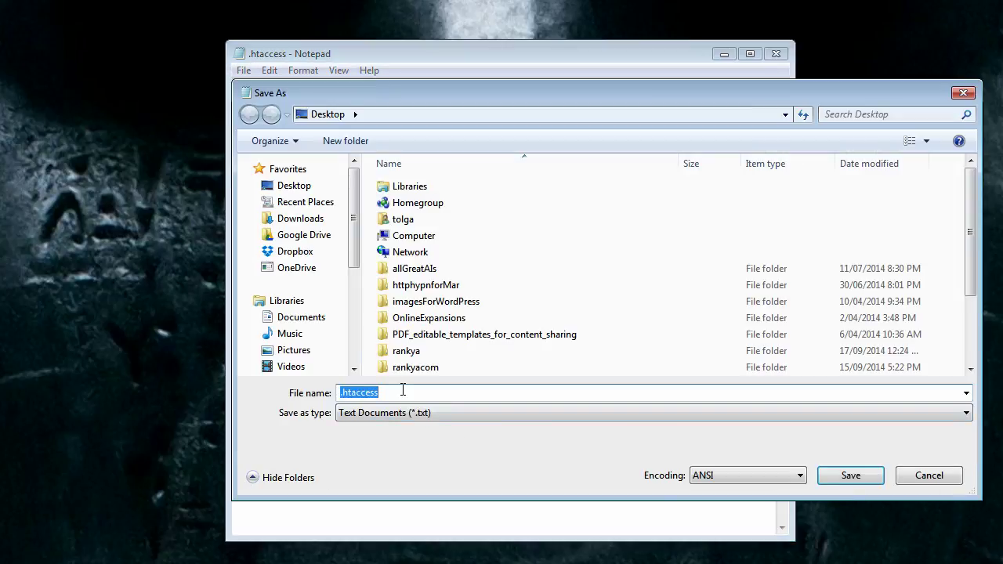
pyautogui.click(399, 392)
pyautogui.press('BackSpace')
pyautogui.press('BackSpace')
pyautogui.press('BackSpace')
pyautogui.press('BackSpace')
pyautogui.press('BackSpace')
pyautogui.press('BackSpace')
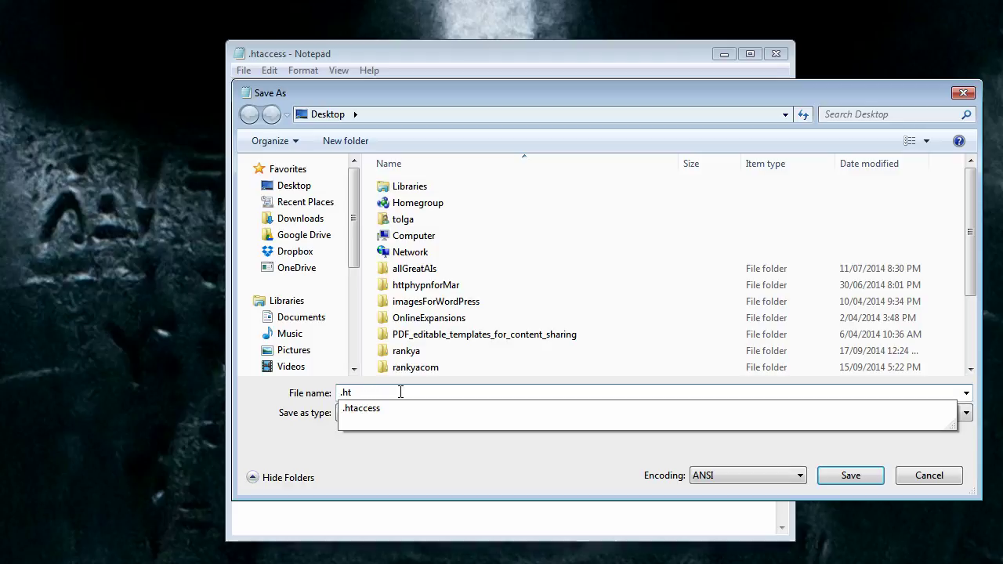
pyautogui.write('myxy')
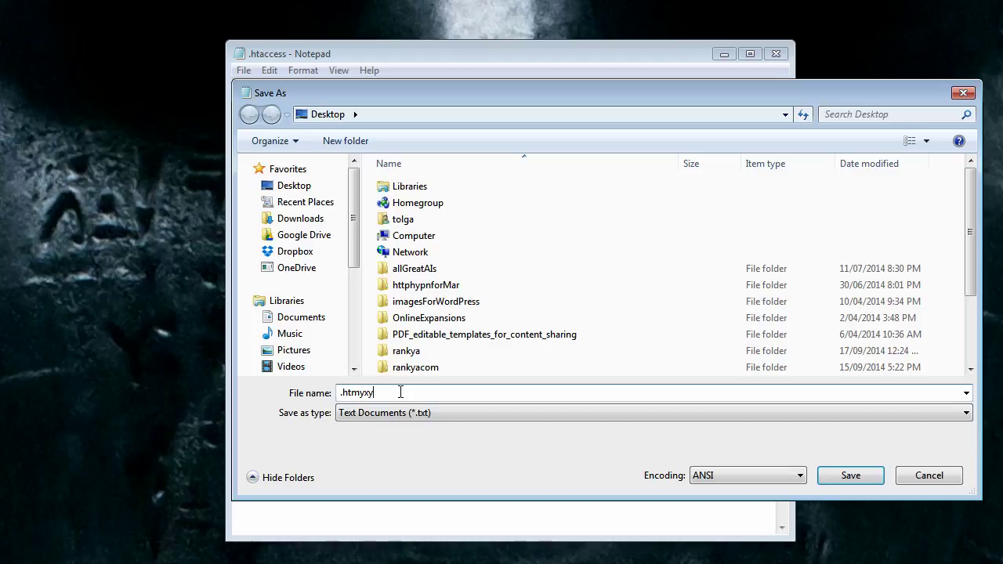
pyautogui.press('BackSpace')
pyautogui.press('BackSpace')
pyautogui.press('BackSpace')
pyautogui.press('BackSpace')
pyautogui.write('anyname')
pyautogui.press('BackSpace')
pyautogui.press('BackSpace')
pyautogui.press('BackSpace')
pyautogui.press('BackSpace')
pyautogui.press('BackSpace')
pyautogui.press('BackSpace')
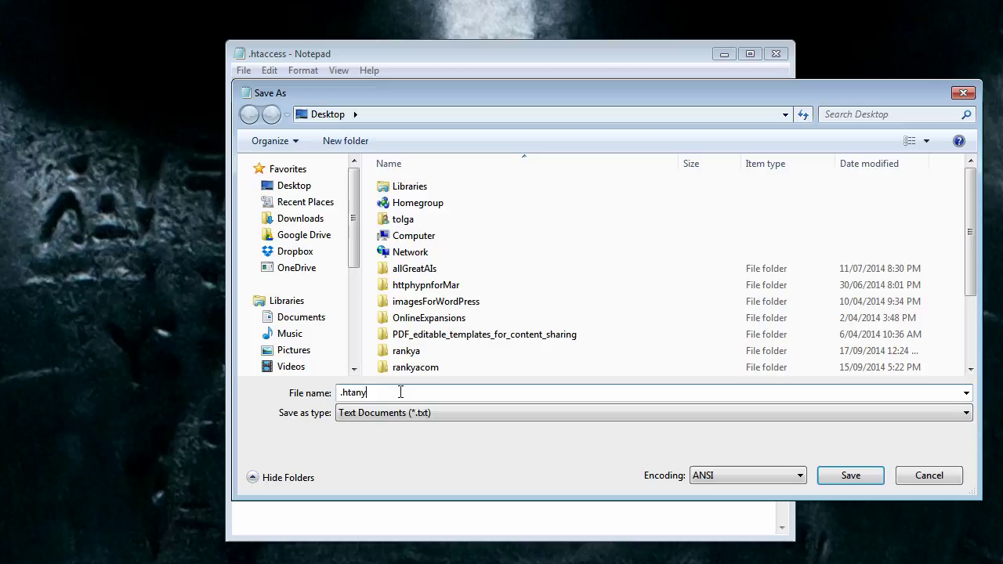
# - Complete the file name as .htmyxyz and save the document to the Desktop
pyautogui.write('myxyz')
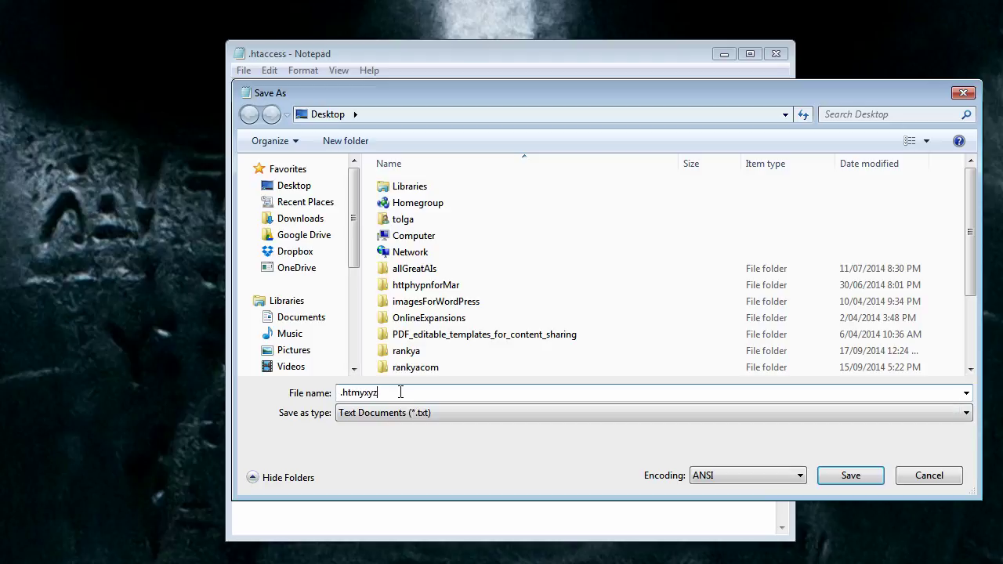
pyautogui.click(834, 472)
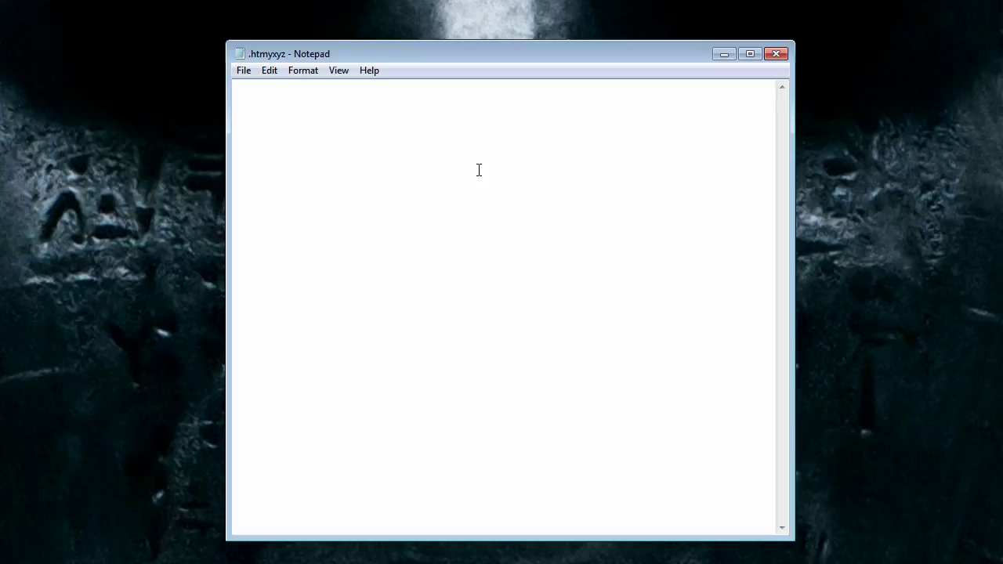
# - Check the All Files save type for .htmyxyz without saving again, and close the document
pyautogui.click(244, 70)
pyautogui.click(261, 139)
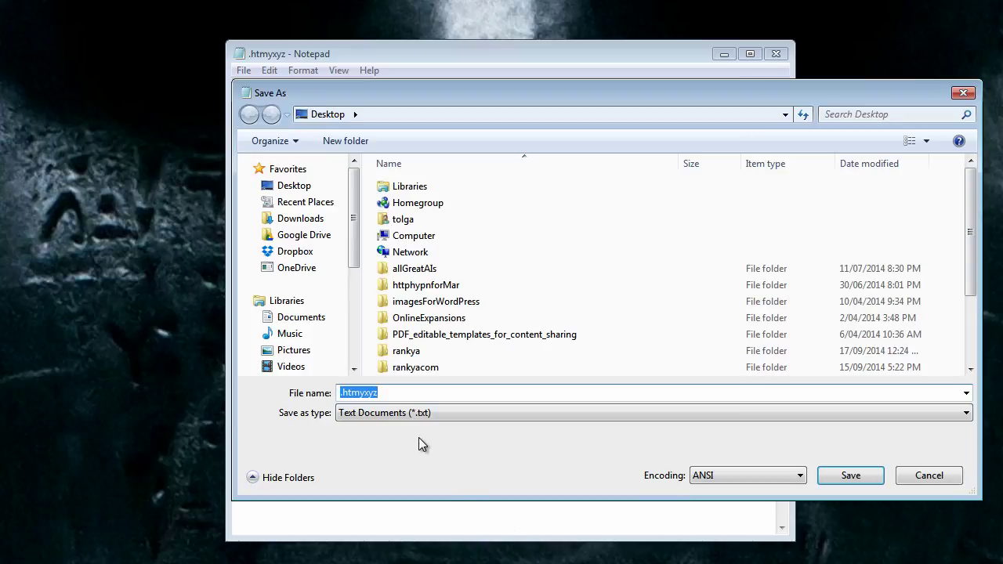
pyautogui.click(419, 413)
pyautogui.click(355, 437)
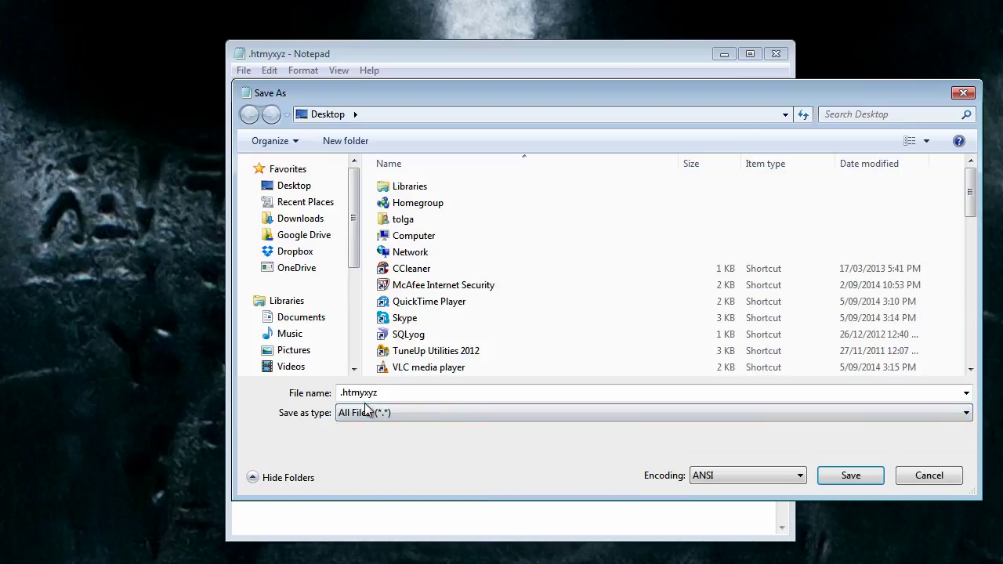
pyautogui.click(396, 413)
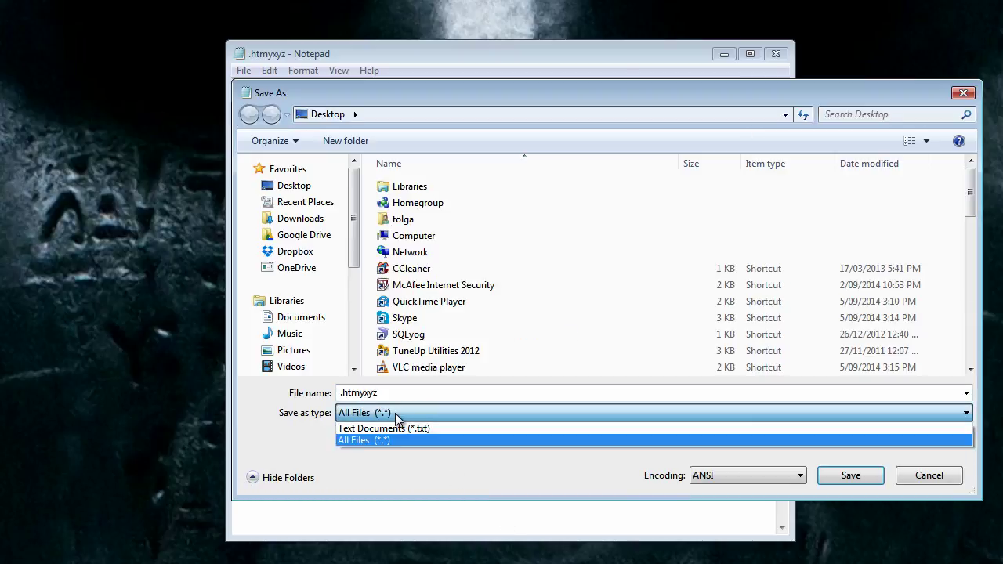
pyautogui.click(394, 467)
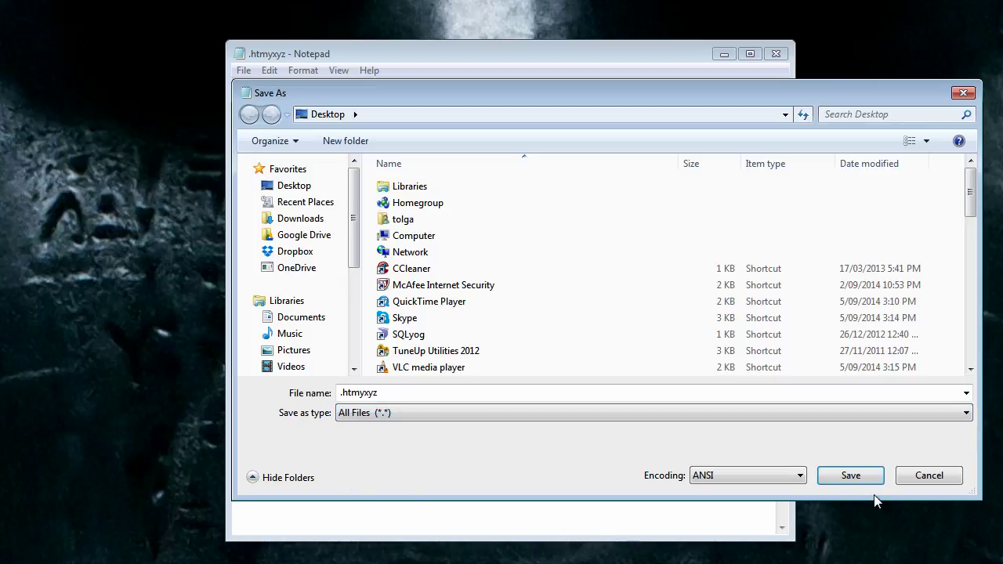
pyautogui.click(929, 476)
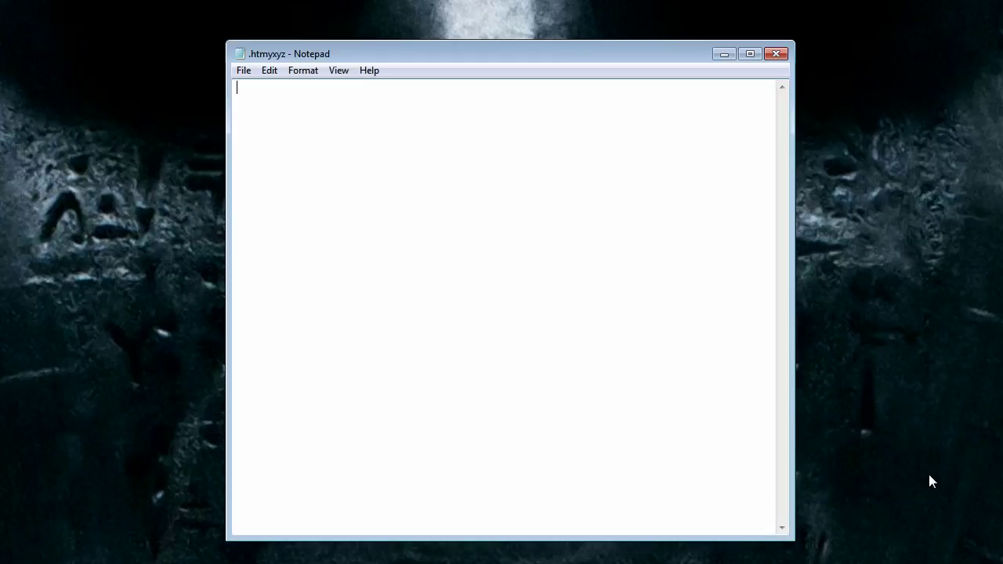
pyautogui.click(779, 54)
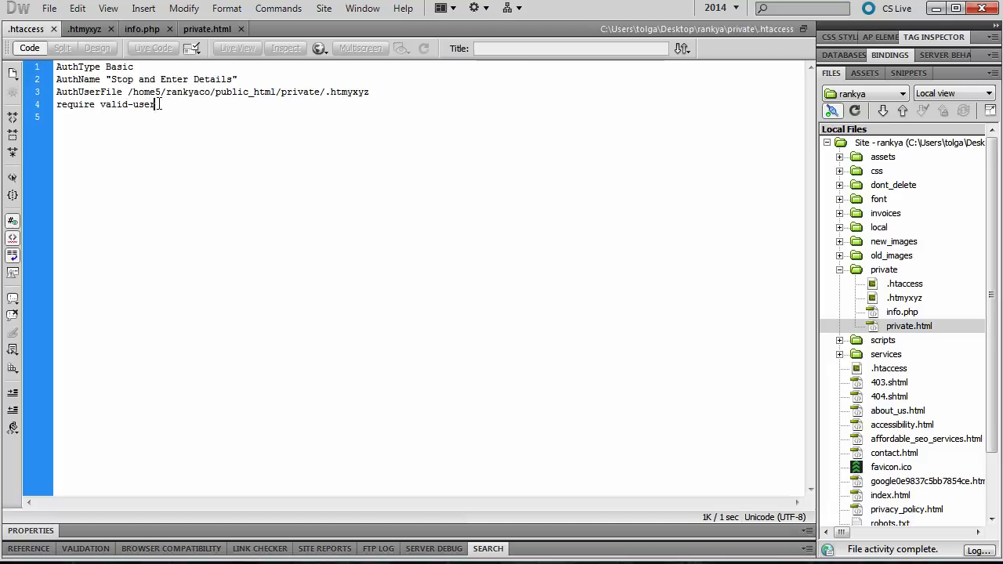
# - Review and copy the four authentication directives in the private folder's .htaccess file, from AuthType to require valid-user
pyautogui.moveTo(156, 104); pyautogui.dragTo(56, 67)
pyautogui.click(105, 85)
pyautogui.moveTo(155, 105); pyautogui.dragTo(55, 69)
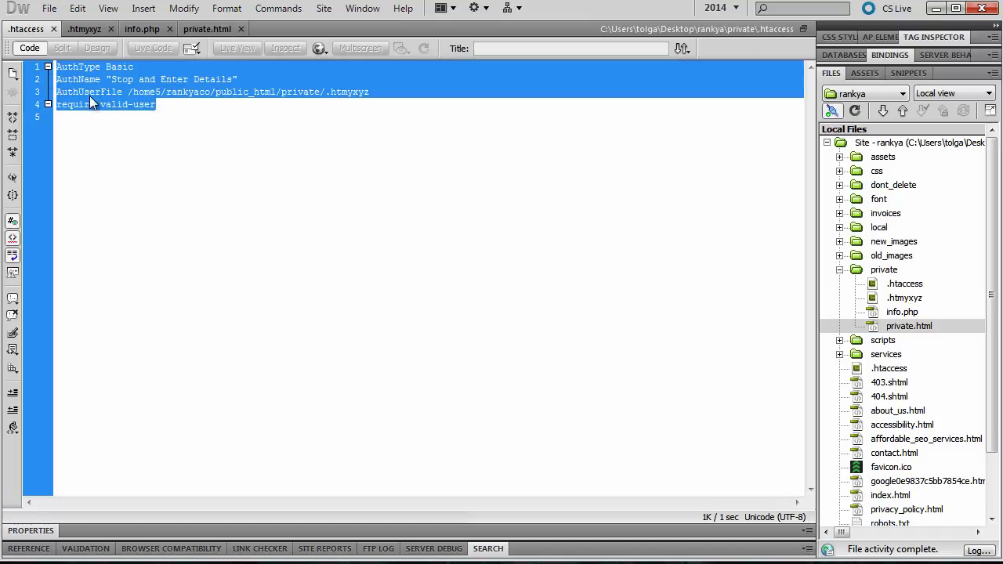
pyautogui.click(175, 117)
pyautogui.moveTo(167, 105); pyautogui.dragTo(53, 67)
pyautogui.hotkey('ctrl', 'c')
pyautogui.moveTo(150, 105); pyautogui.dragTo(48, 68)
pyautogui.click(138, 105)
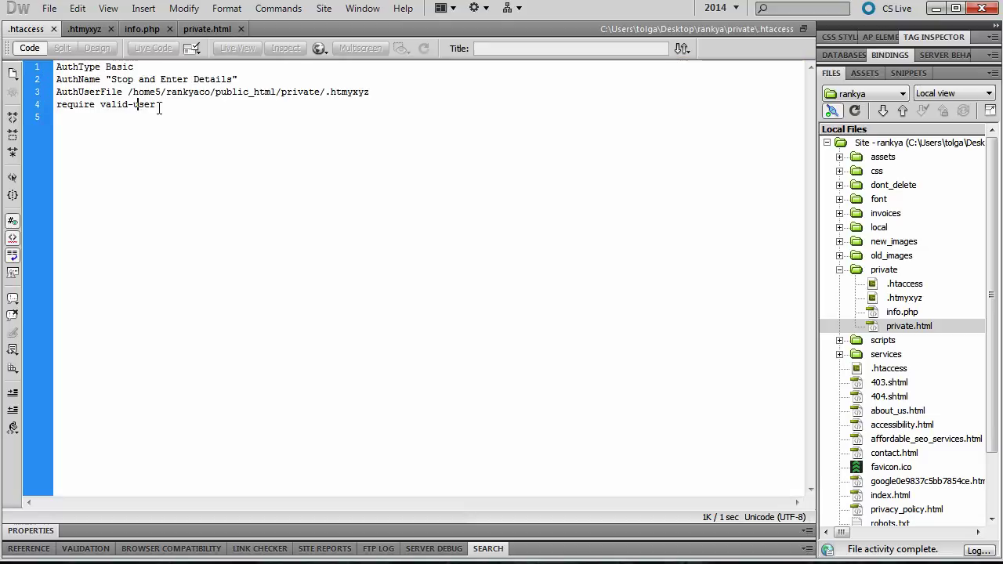
pyautogui.moveTo(160, 105); pyautogui.dragTo(14, 73)
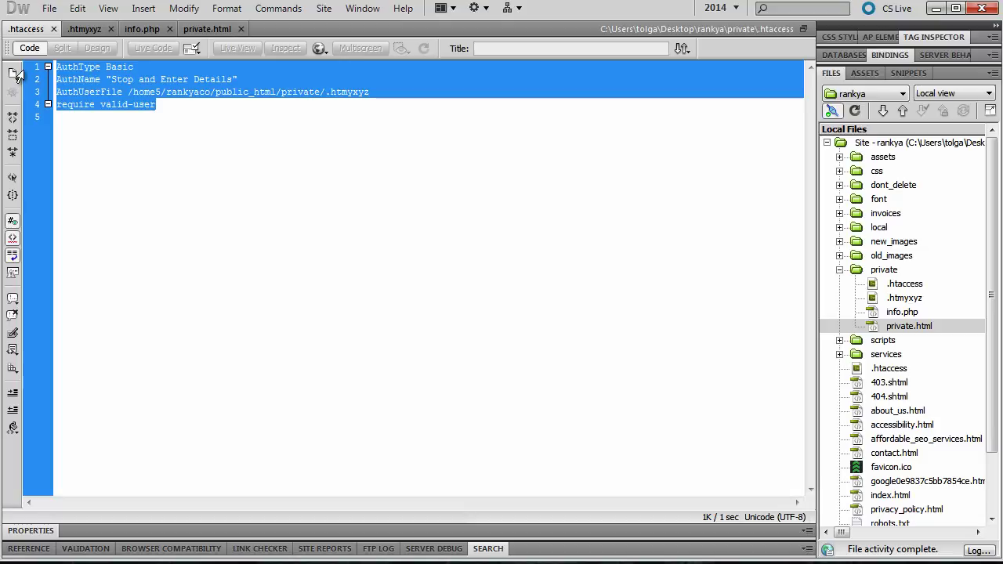
pyautogui.click(102, 100)
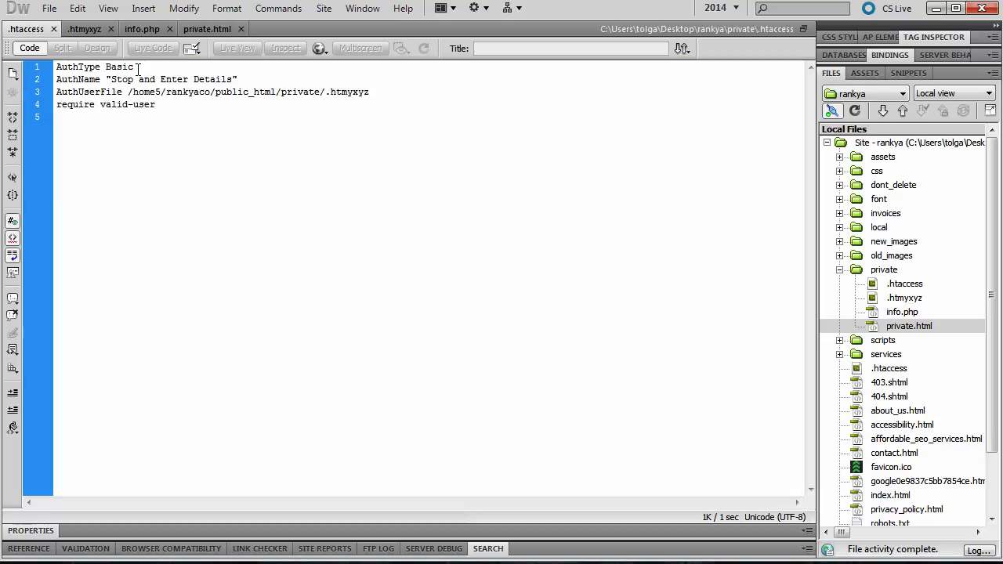
# - Examine the AuthType Basic directive on the first line of .htaccess
pyautogui.moveTo(138, 68); pyautogui.dragTo(46, 69)
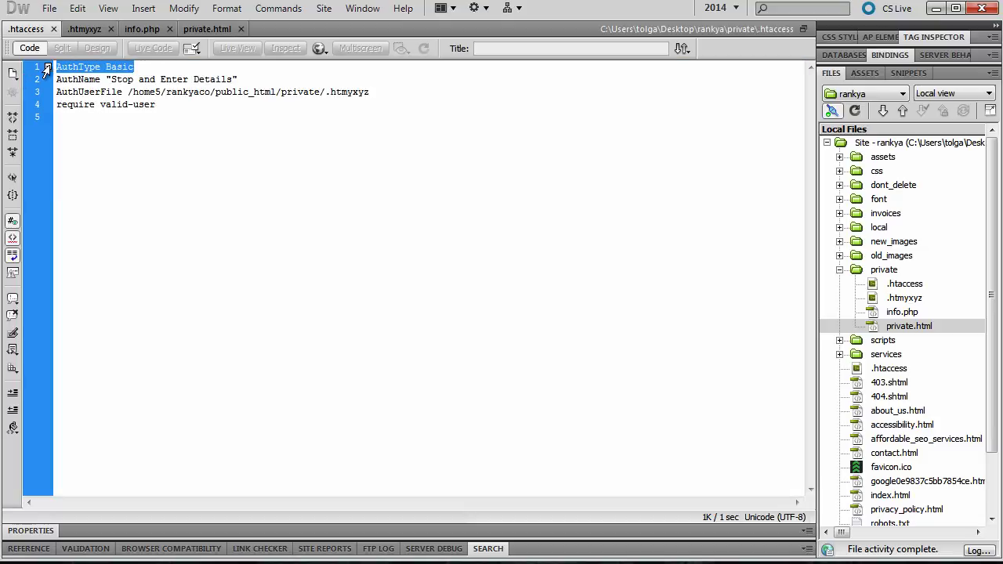
pyautogui.click(138, 67)
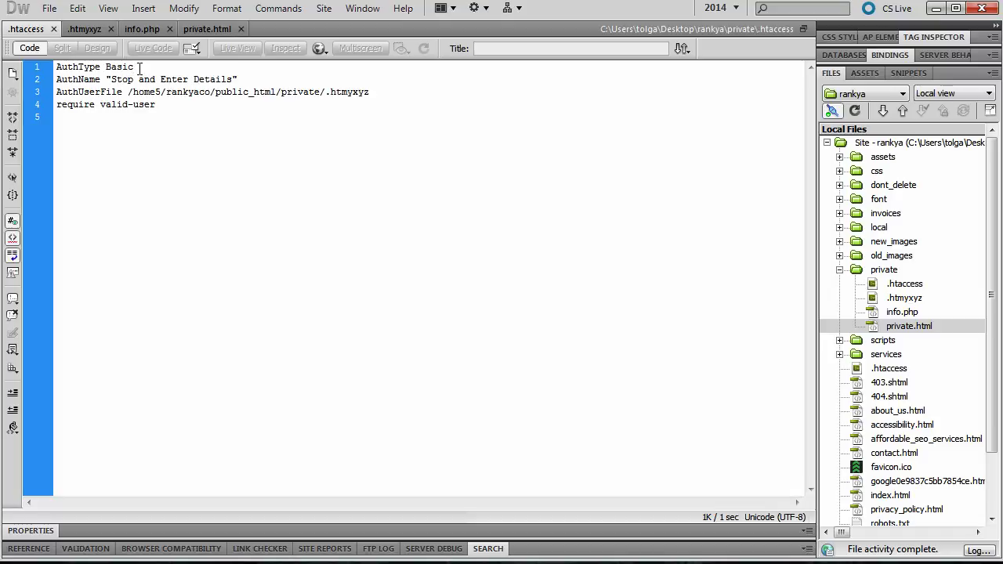
pyautogui.tripleClick(144, 69)
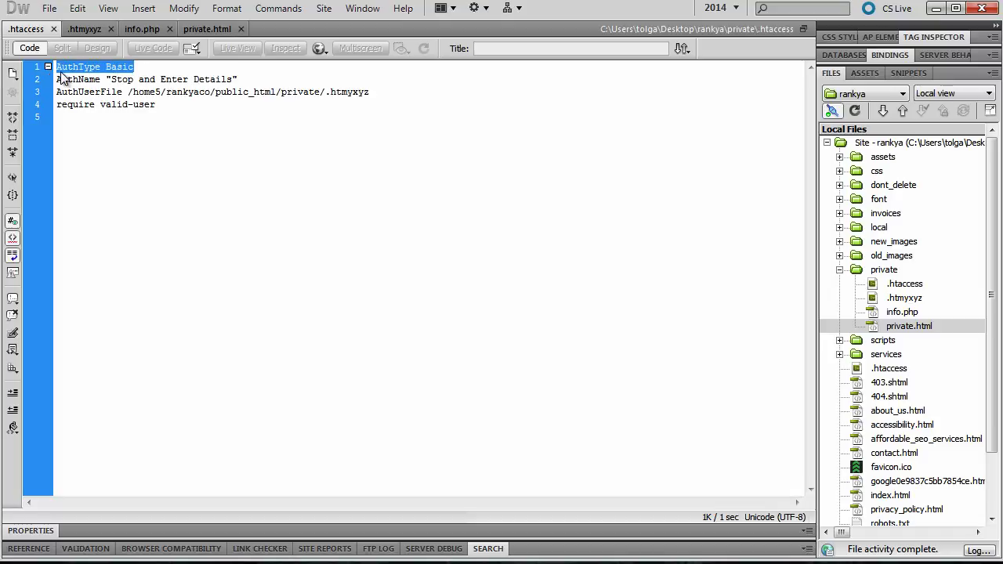
pyautogui.click(88, 68)
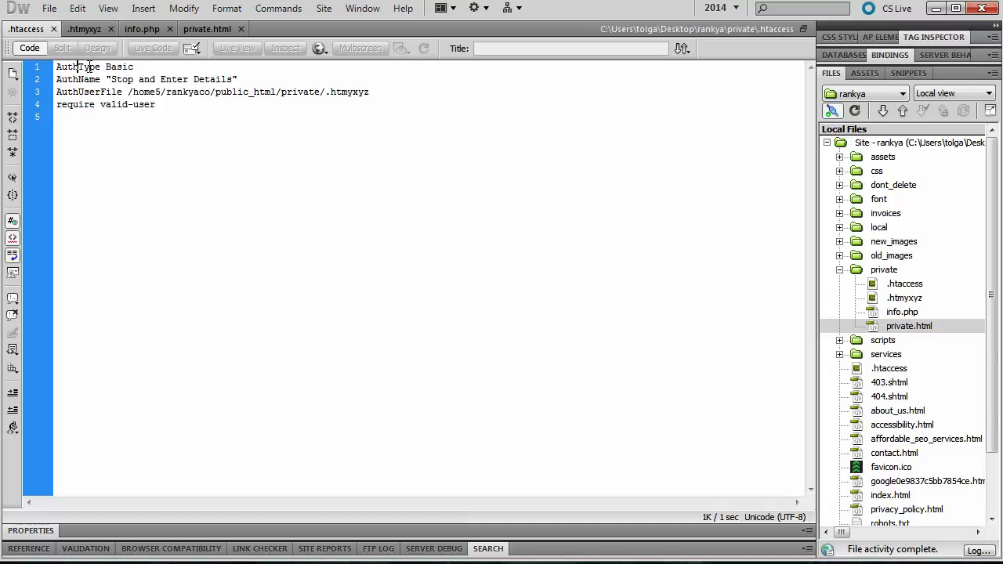
pyautogui.moveTo(108, 68); pyautogui.dragTo(136, 68)
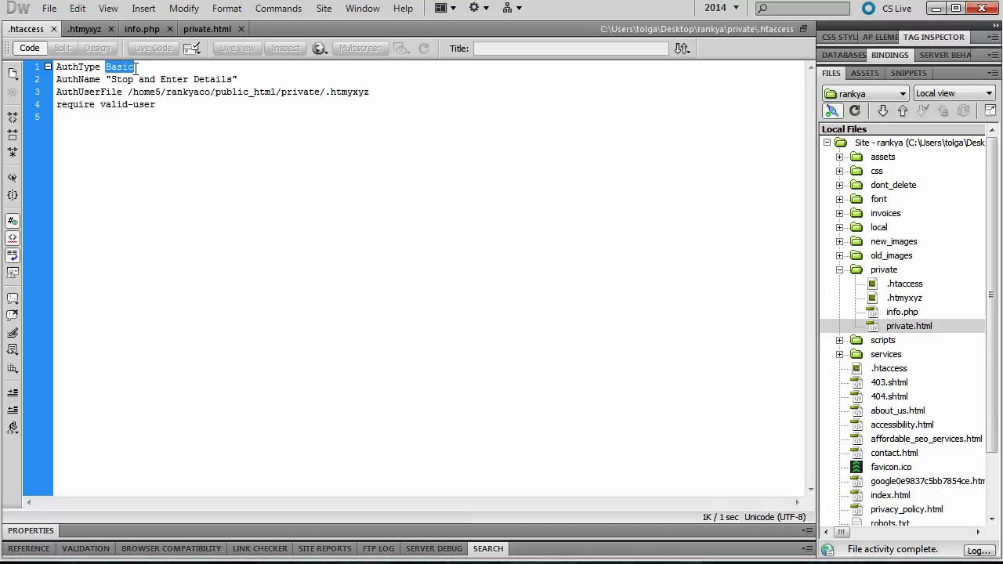
pyautogui.click(116, 82)
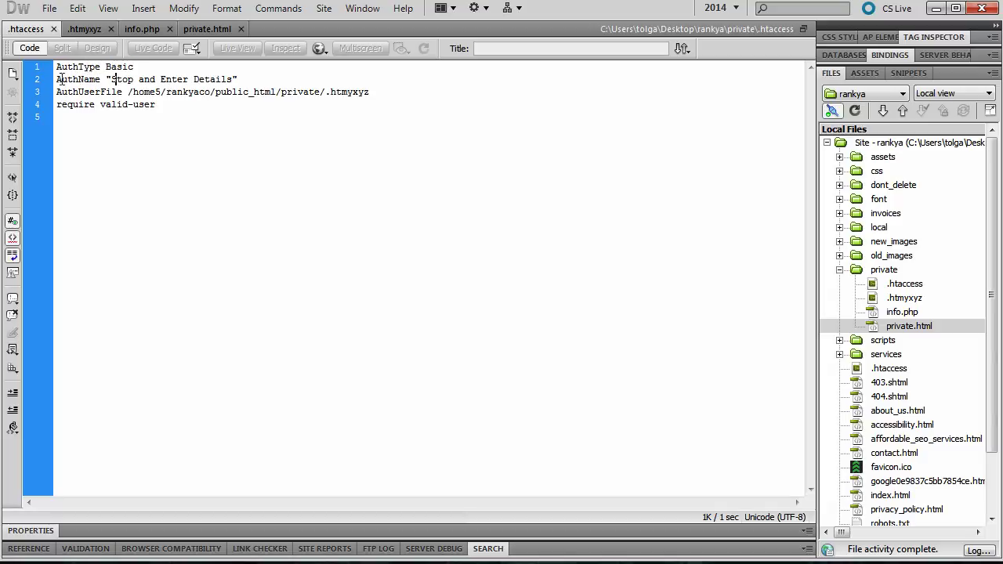
# - Replace the quoted AuthName message with "Stop and Insert Correct Details"
pyautogui.moveTo(56, 79); pyautogui.dragTo(232, 79)
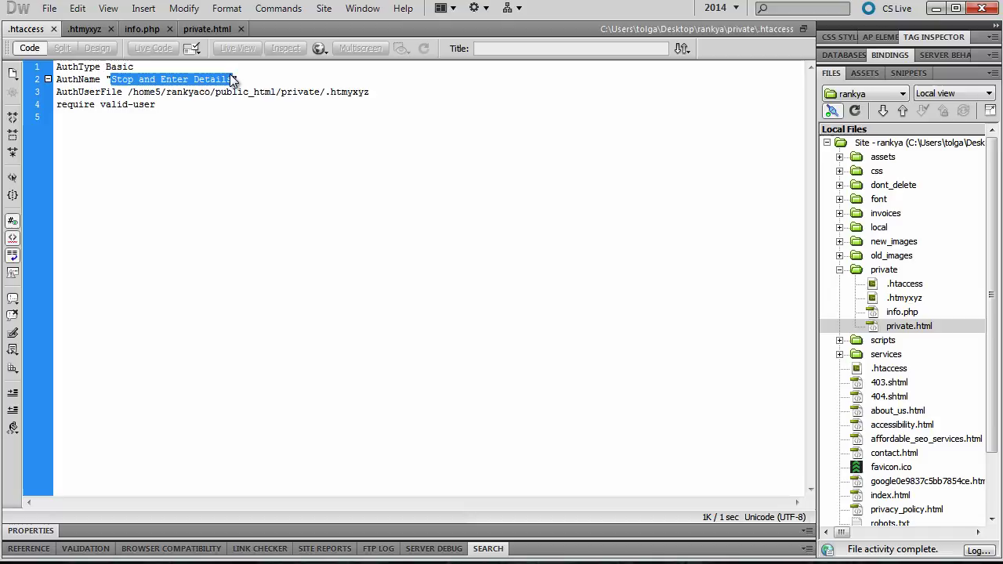
pyautogui.write('Stop and ')
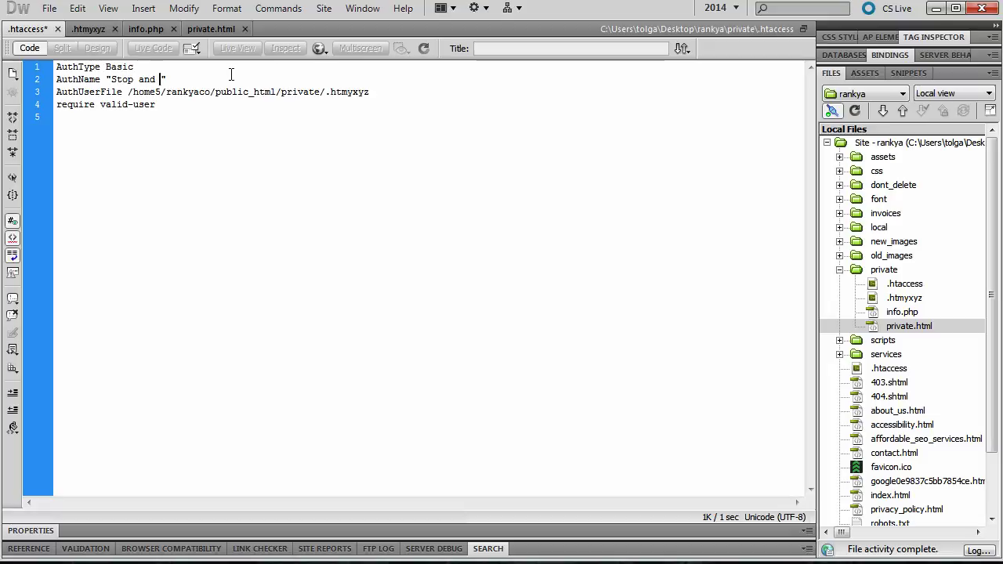
pyautogui.write('Insert C')
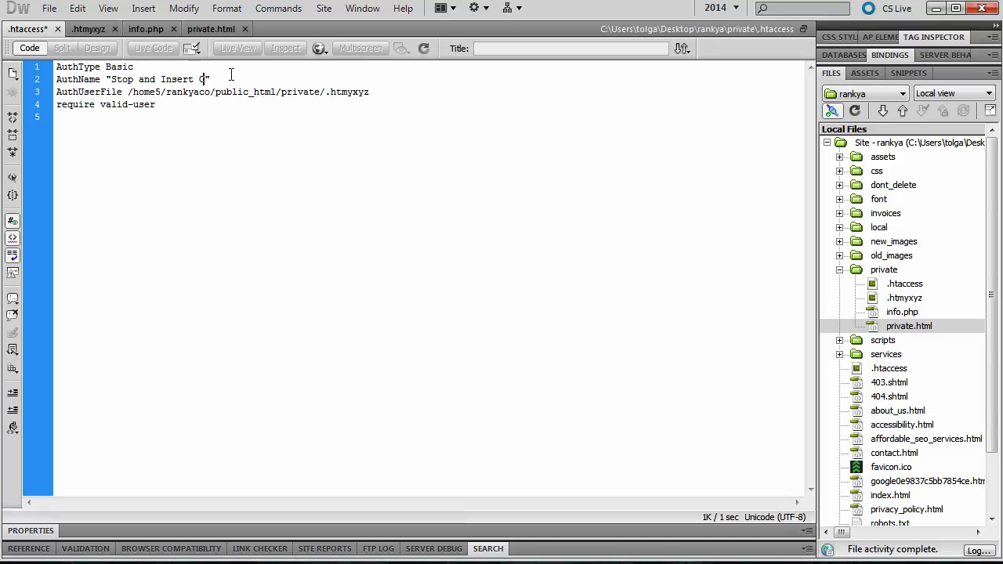
pyautogui.write('orrect Details')
# - Replace the quoted AuthName message on line 2 of .htaccess with "Members Only"
pyautogui.press('BackSpace')
pyautogui.press('BackSpace')
pyautogui.press('BackSpace')
pyautogui.press('BackSpace')
pyautogui.press('BackSpace')
pyautogui.press('BackSpace')
pyautogui.press('BackSpace')
pyautogui.press('BackSpace')
pyautogui.press('BackSpace')
pyautogui.press('BackSpace')
pyautogui.press('BackSpace')
pyautogui.press('BackSpace')
pyautogui.press('BackSpace')
pyautogui.press('BackSpace')
pyautogui.press('BackSpace')
pyautogui.press('BackSpace')
pyautogui.press('BackSpace')
pyautogui.press('BackSpace')
pyautogui.press('BackSpace')
pyautogui.press('BackSpace')
pyautogui.press('BackSpace')
pyautogui.press('BackSpace')
pyautogui.press('BackSpace')
pyautogui.press('BackSpace')
pyautogui.press('BackSpace')
pyautogui.press('BackSpace')
pyautogui.press('BackSpace')
pyautogui.press('BackSpace')
pyautogui.press('BackSpace')
pyautogui.press('BackSpace')
pyautogui.press('BackSpace')
pyautogui.write('Mebm')
pyautogui.press('BackSpace')
pyautogui.press('BackSpace')
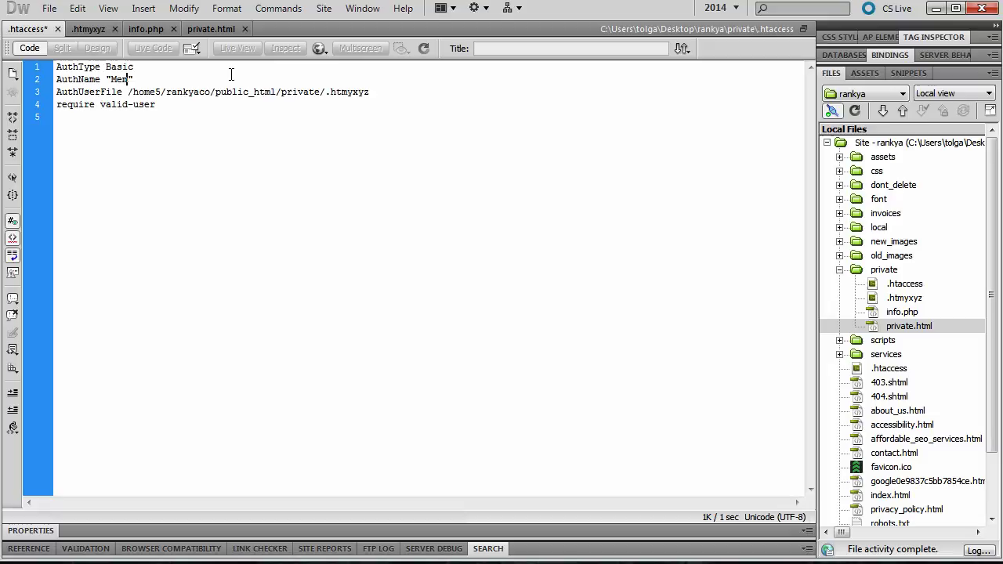
pyautogui.write('mbers Onli')
pyautogui.press('BackSpace')
pyautogui.press('BackSpace')
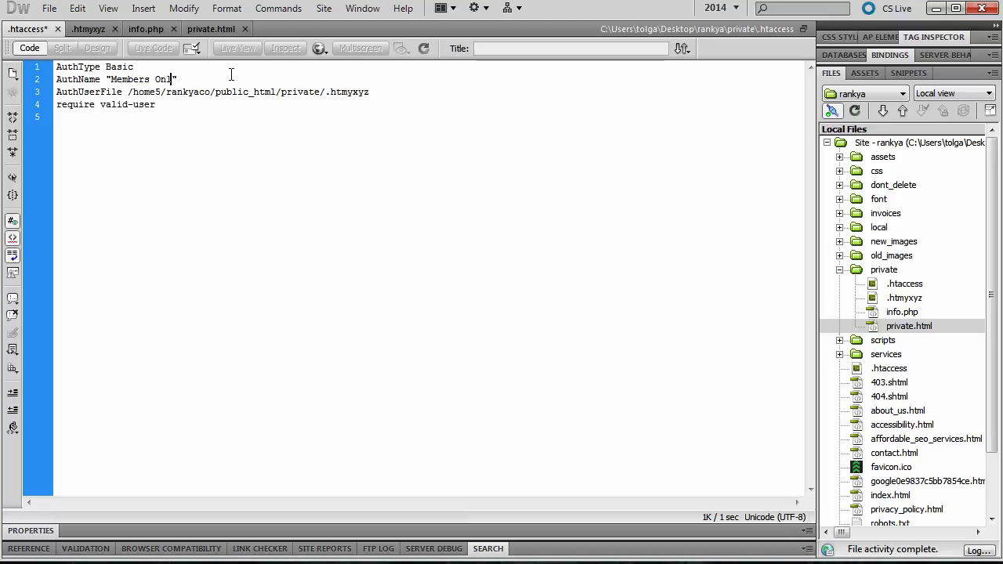
pyautogui.write('ly')
pyautogui.click(122, 84)
# - Examine the AuthUserFile directive on line 3, including its full server path and the .htmyxyz file name
pyautogui.doubleClick(84, 92)
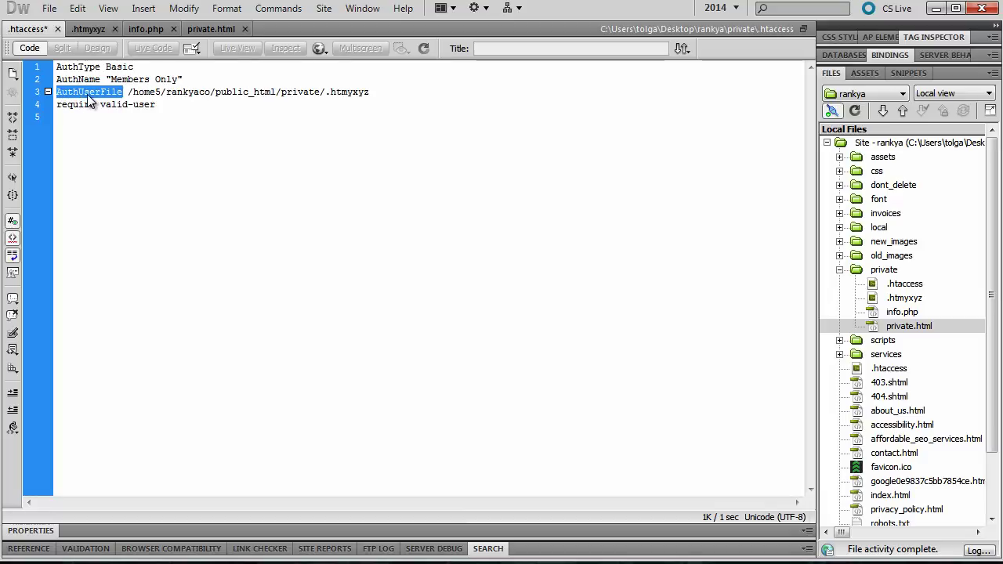
pyautogui.click(87, 94)
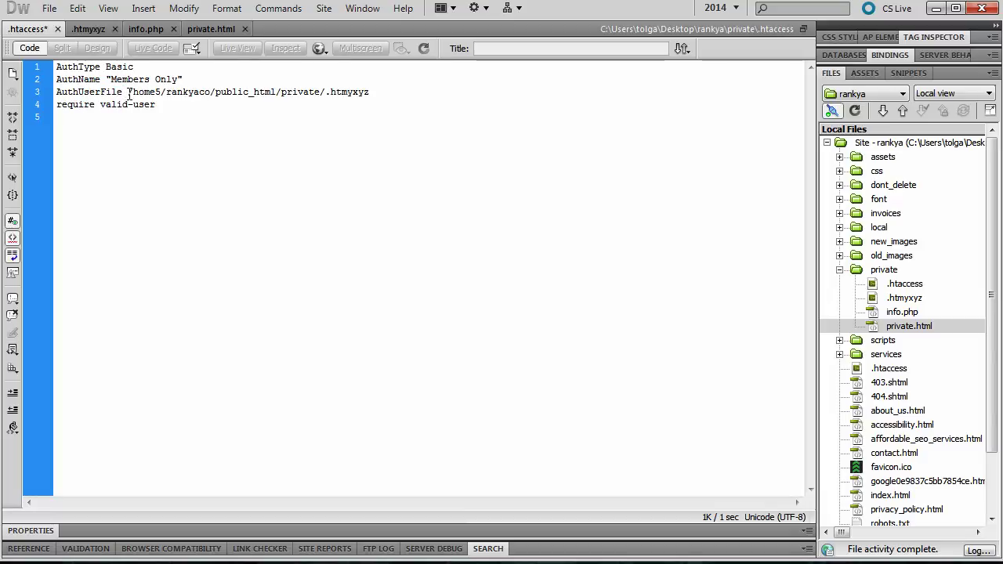
pyautogui.moveTo(129, 92); pyautogui.dragTo(379, 94)
pyautogui.click(325, 92)
pyautogui.click(328, 91)
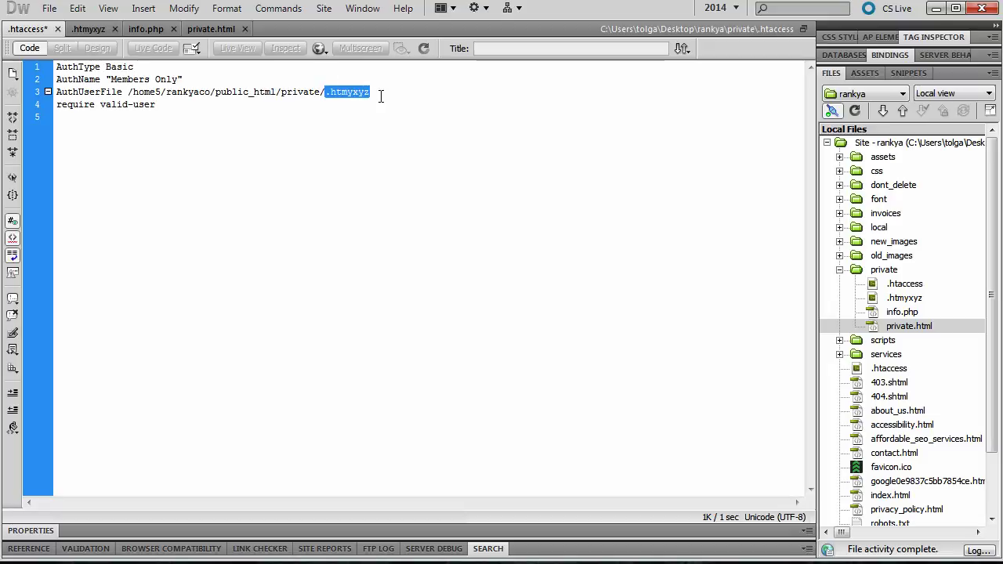
pyautogui.click(313, 93)
pyautogui.tripleClick(290, 92)
pyautogui.click(155, 104)
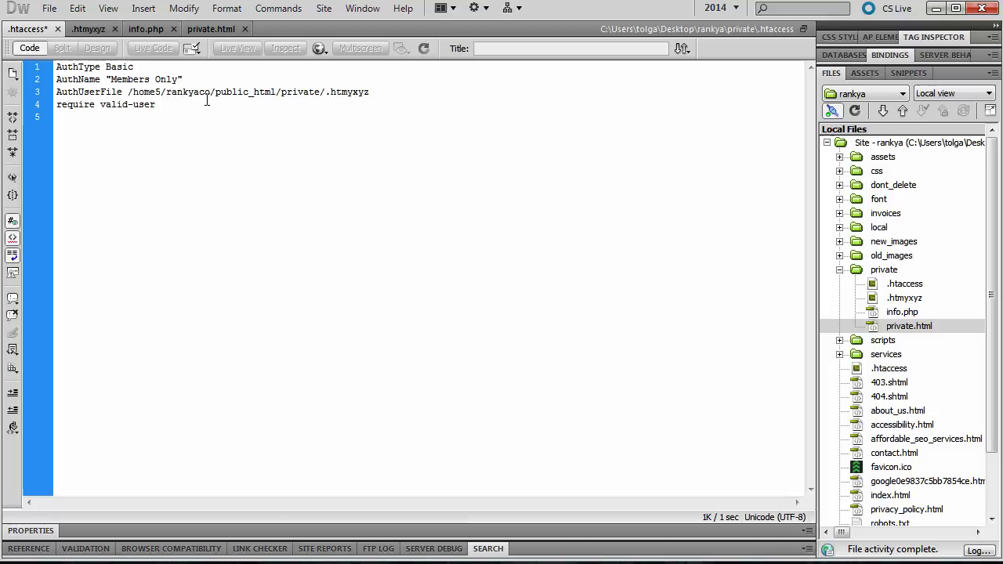
pyautogui.moveTo(124, 93); pyautogui.dragTo(375, 93)
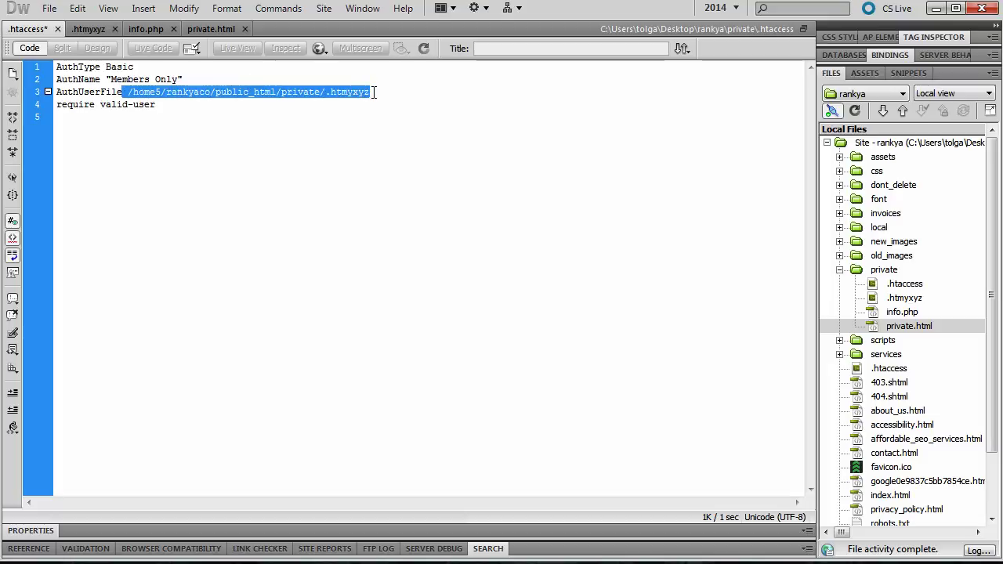
pyautogui.click(237, 104)
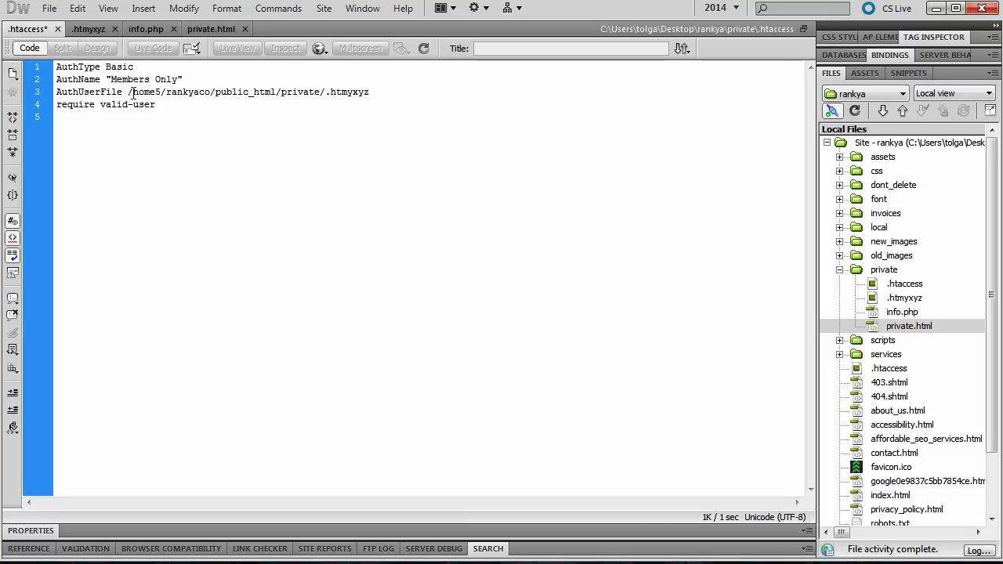
pyautogui.moveTo(128, 91); pyautogui.dragTo(370, 93)
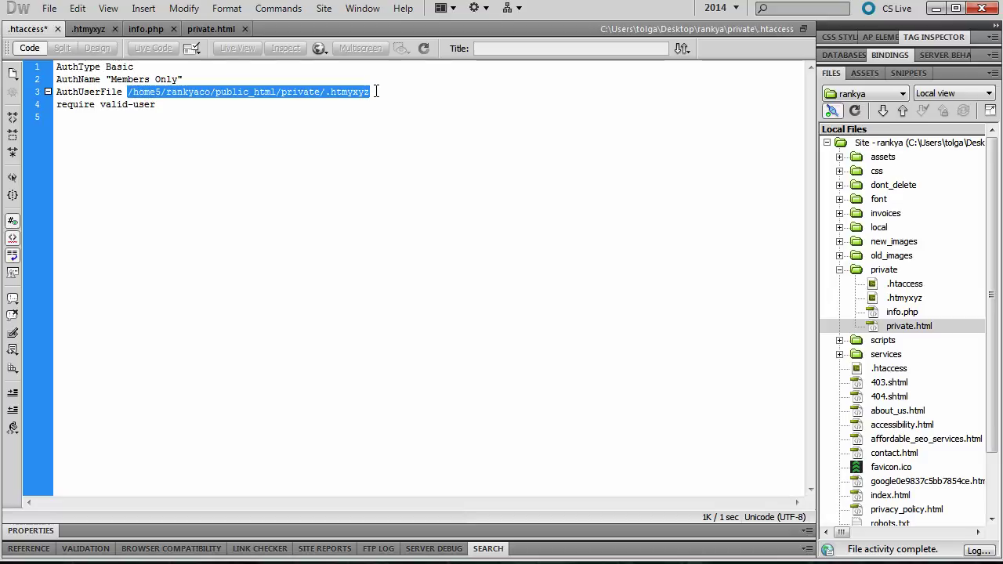
pyautogui.click(297, 95)
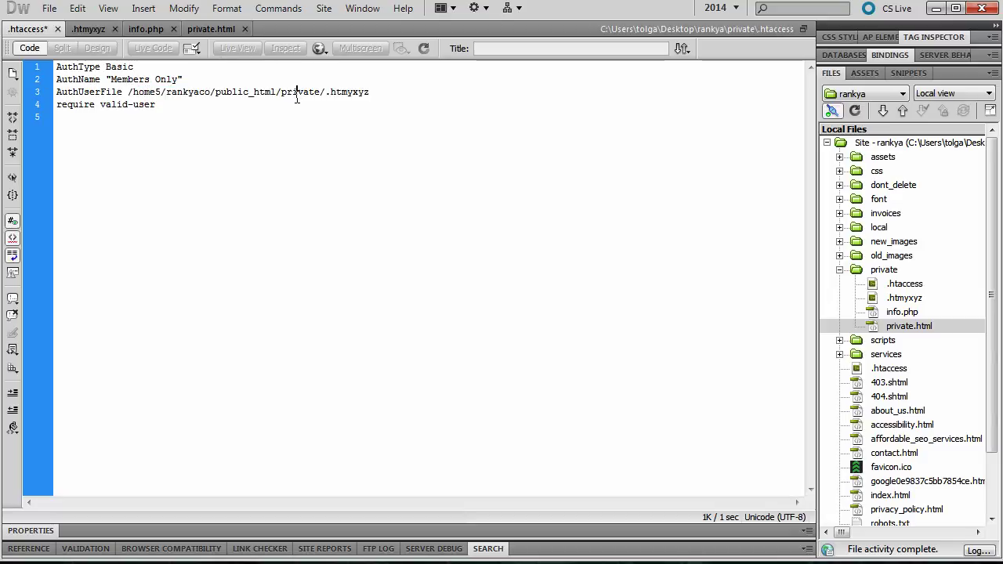
pyautogui.moveTo(128, 92); pyautogui.dragTo(211, 98)
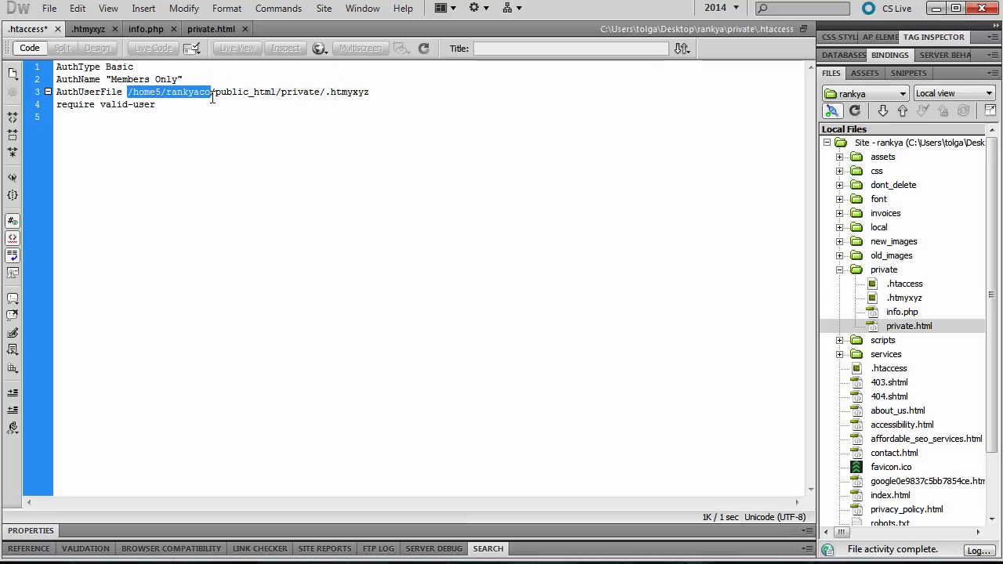
pyautogui.click(322, 201)
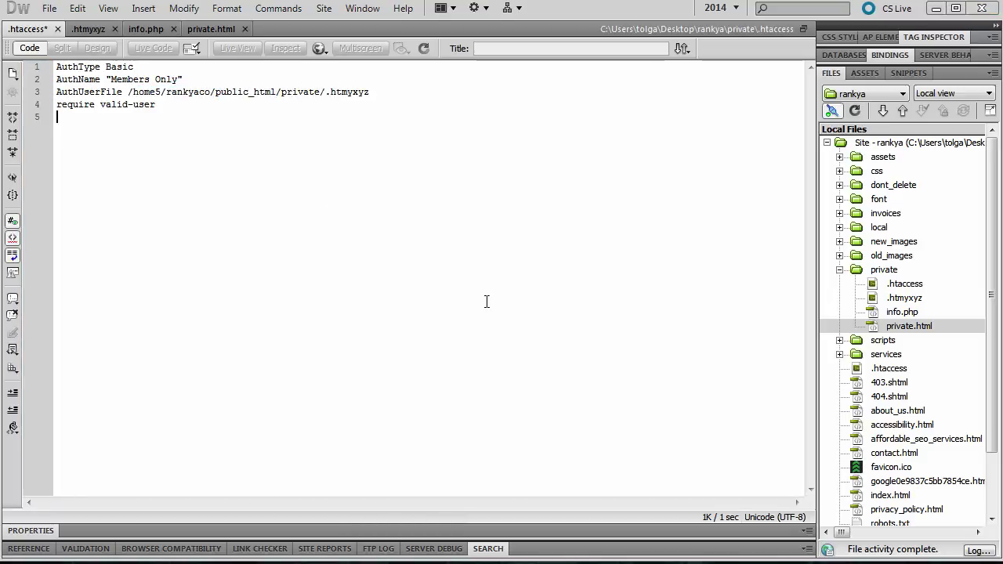
# - Switch to Firefox and check the hosting account's home directory path in cPanel File Manager
pyautogui.hotkey('alt', 'Tab')
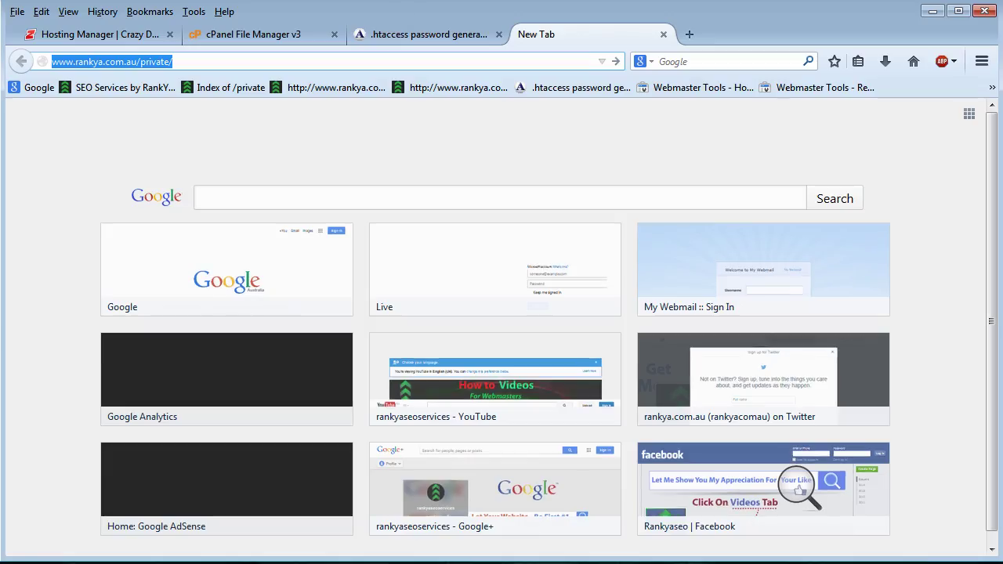
pyautogui.click(116, 35)
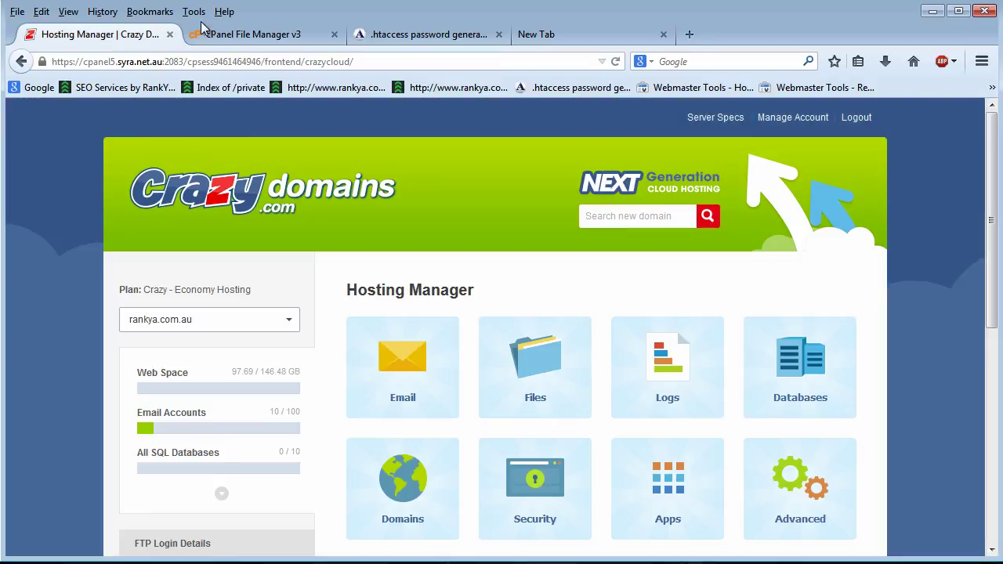
pyautogui.click(256, 37)
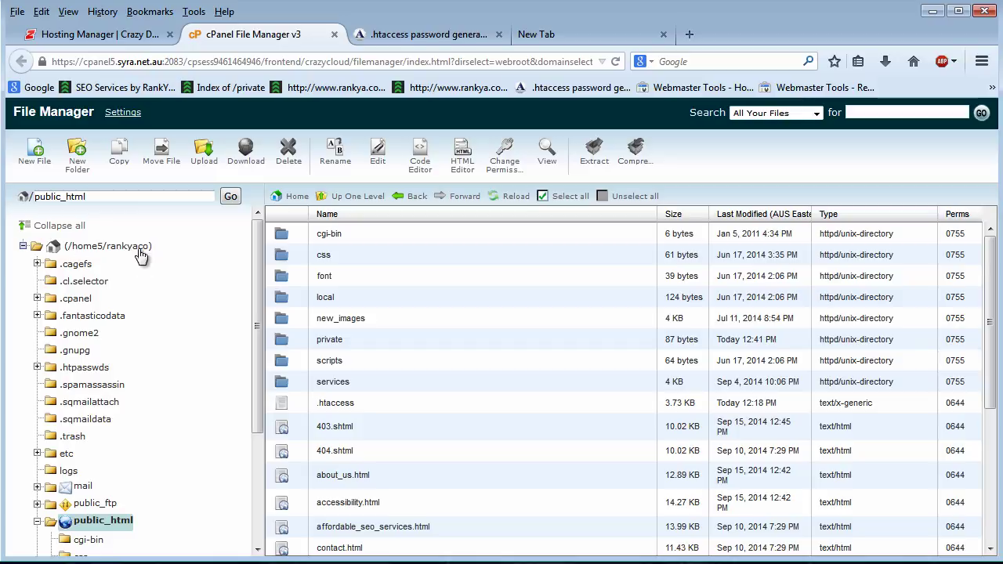
pyautogui.click(932, 13)
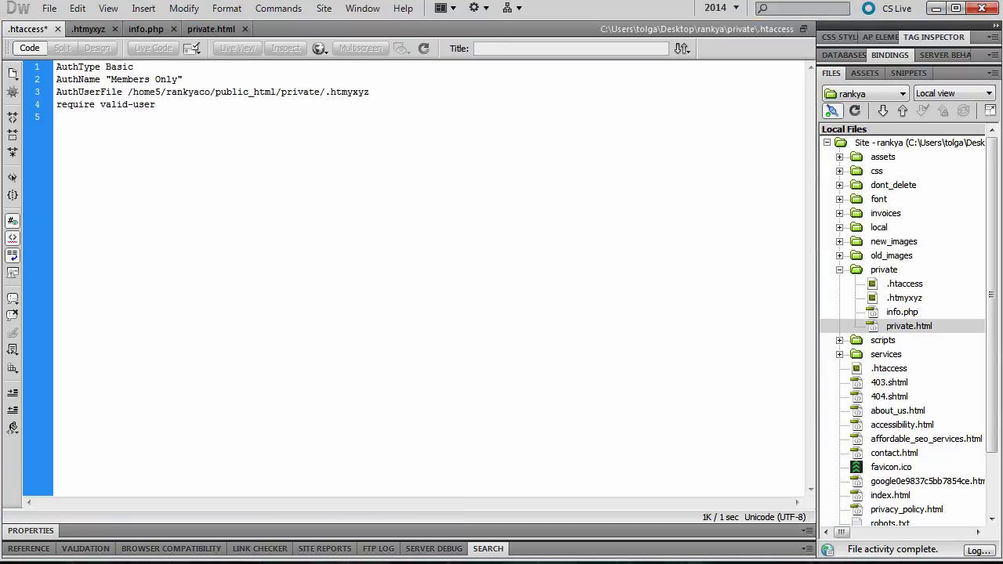
# - Return to cPanel File Manager in Firefox and open info.php from the private folder for editing
pyautogui.hotkey('alt', 'Tab')
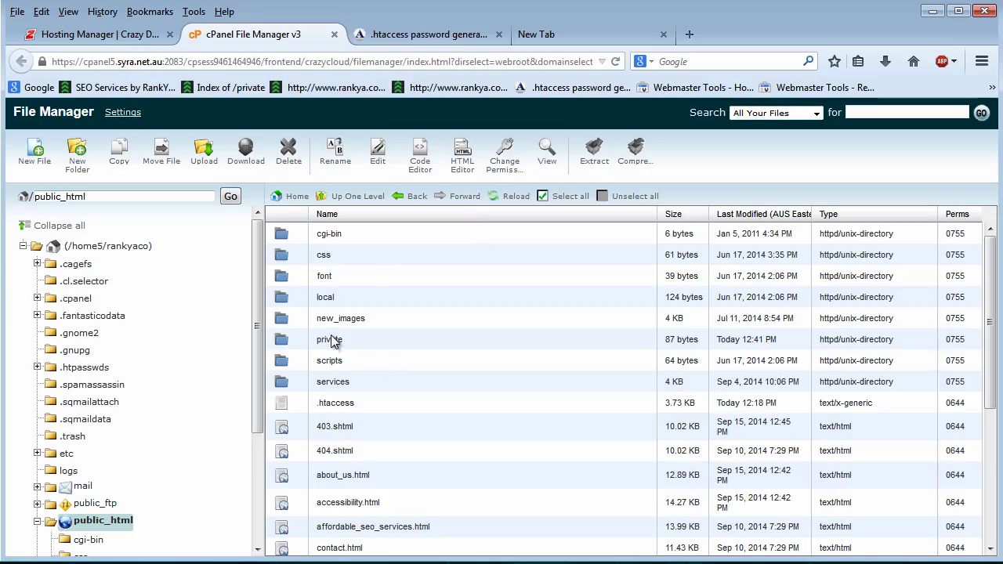
pyautogui.click(301, 339)
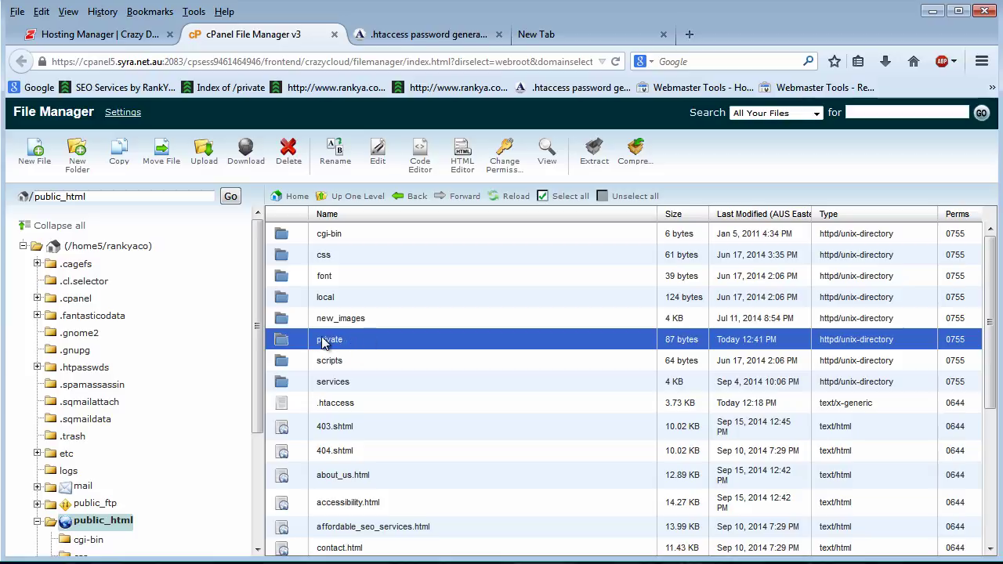
pyautogui.doubleClick(289, 339)
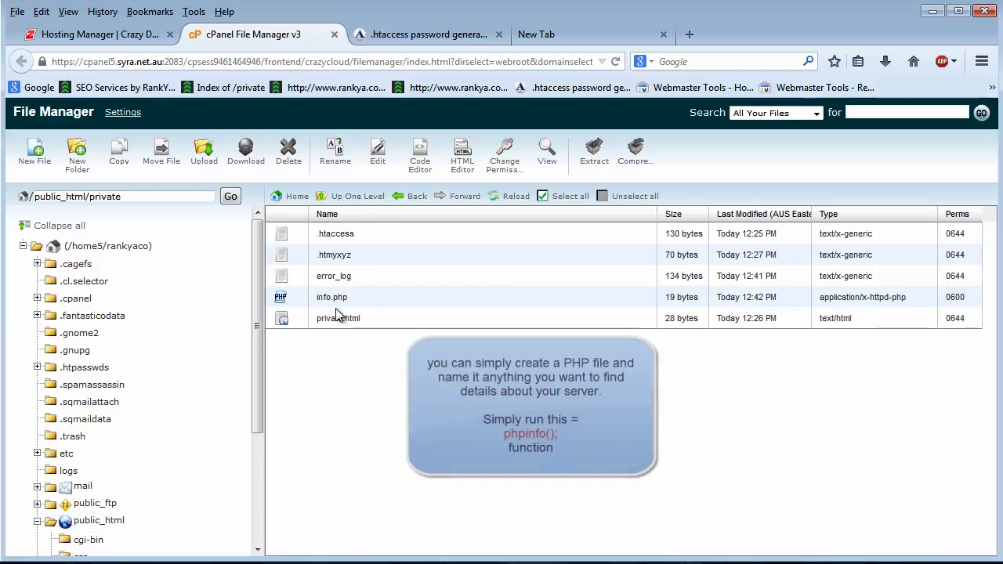
pyautogui.click(342, 303)
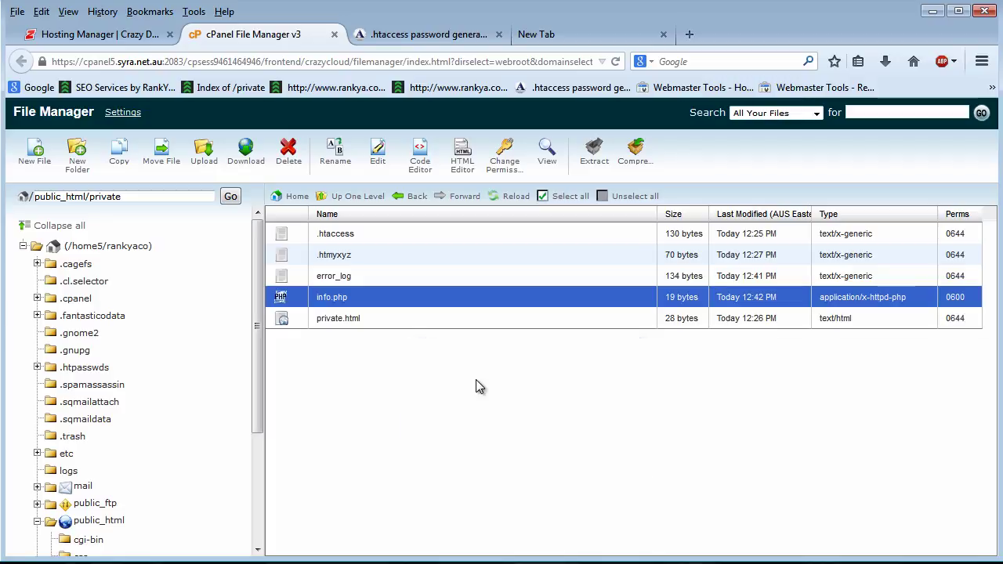
pyautogui.rightClick(290, 302)
pyautogui.click(325, 364)
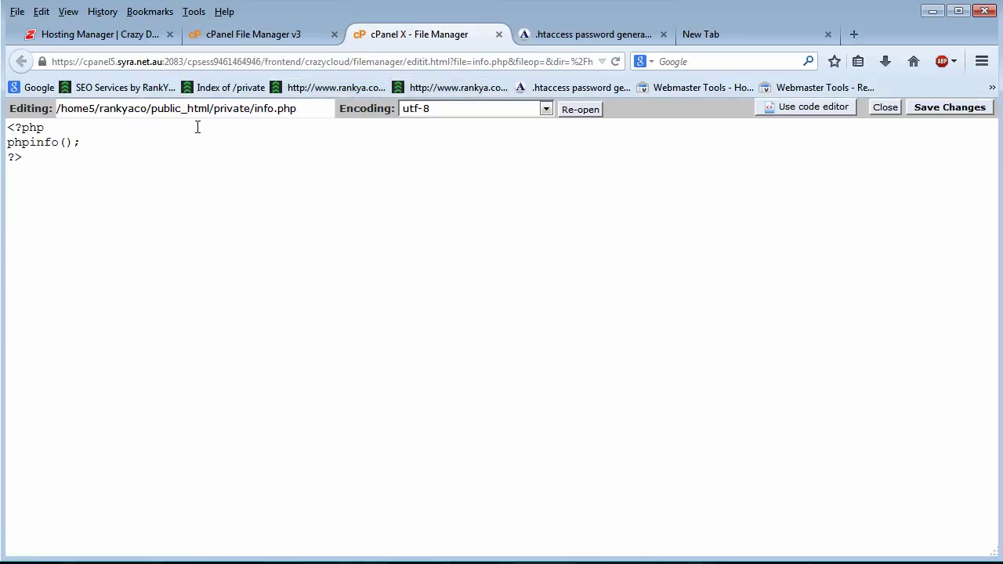
# - Copy the directory path /home5/rankyaco/public_html/private from the full path of the info.php file being edited
pyautogui.moveTo(301, 109); pyautogui.dragTo(58, 116)
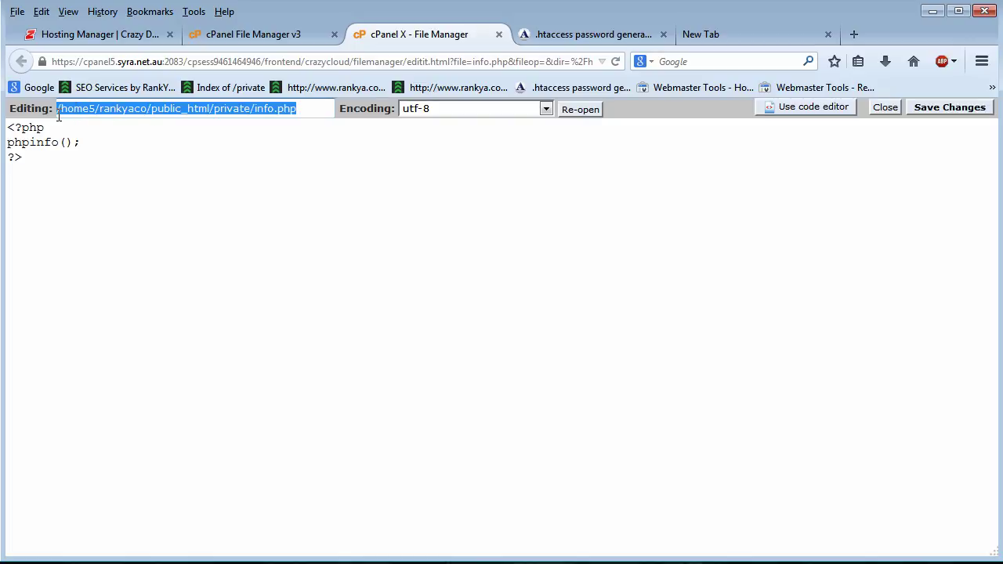
pyautogui.click(188, 110)
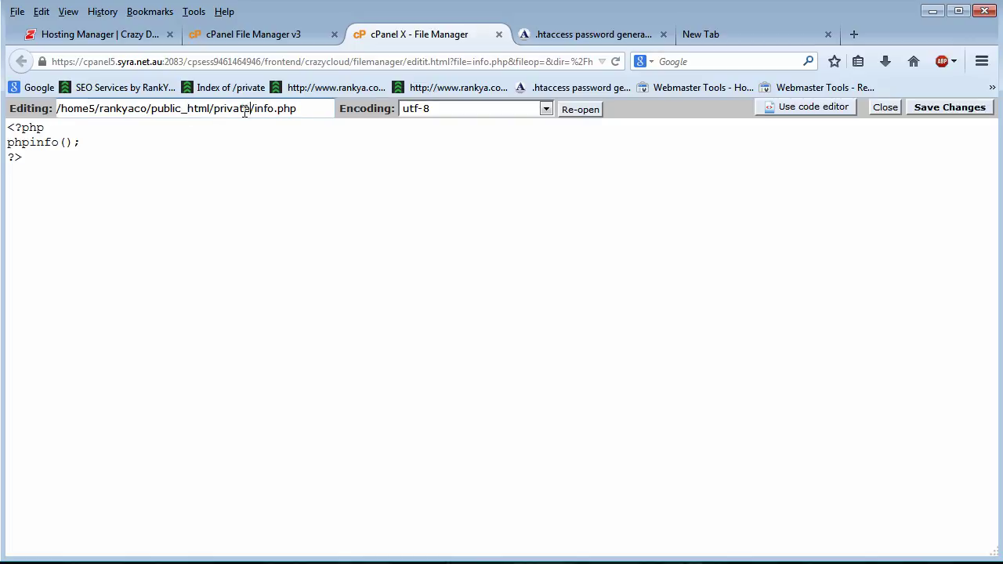
pyautogui.moveTo(249, 110); pyautogui.dragTo(58, 114)
pyautogui.rightClick(108, 111)
pyautogui.click(167, 169)
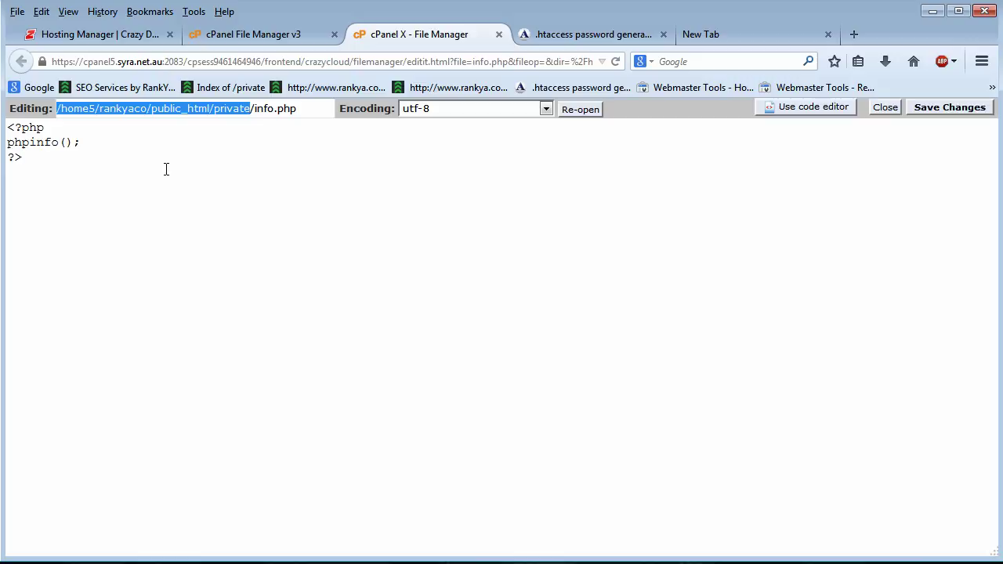
pyautogui.click(166, 169)
# - Switch back to Dreamweaver and check the AuthUserFile directory path and .htmyxyz file name against the private folder
pyautogui.hotkey('alt', 'Tab')
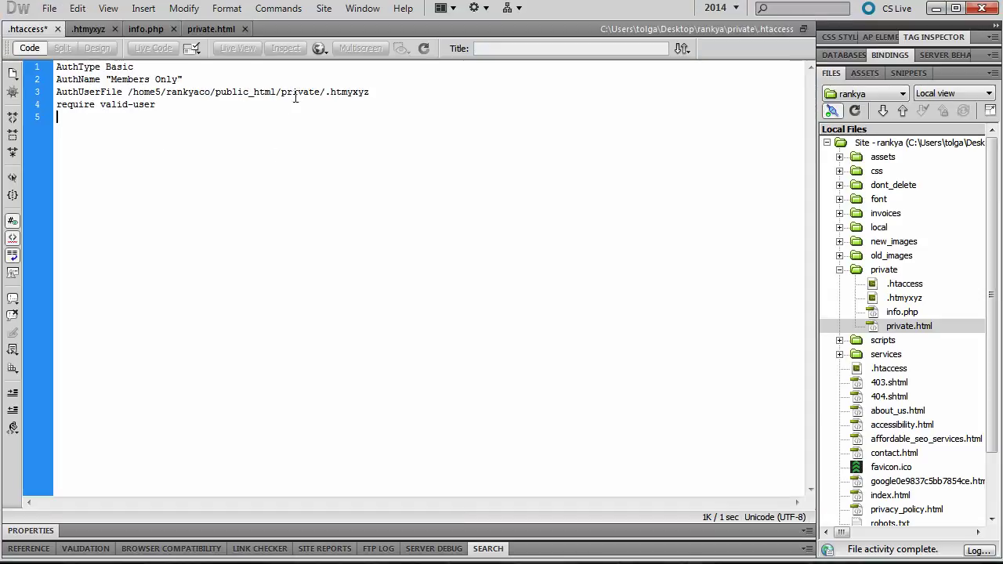
pyautogui.moveTo(326, 93); pyautogui.dragTo(122, 92)
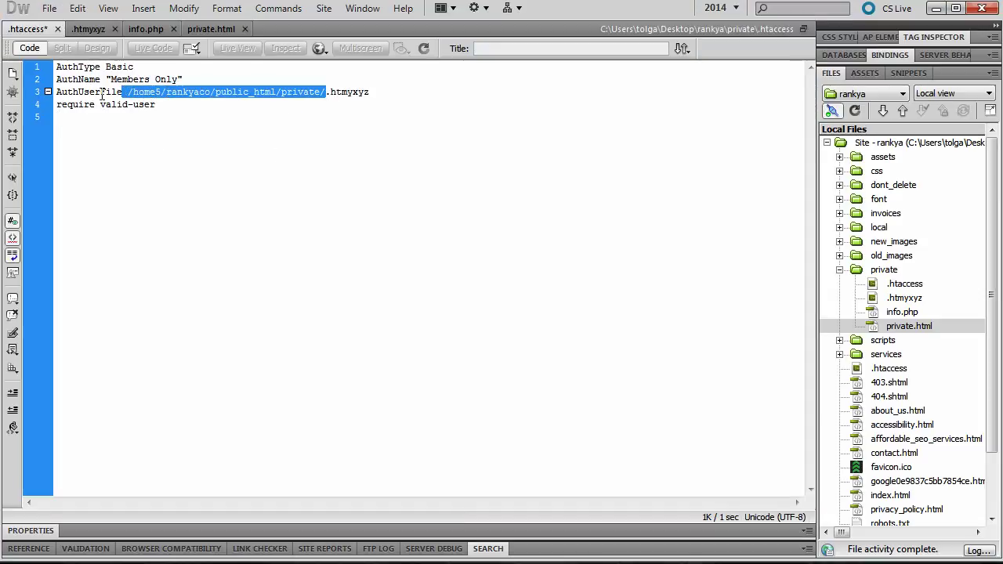
pyautogui.hotkey('ctrl', 'v')
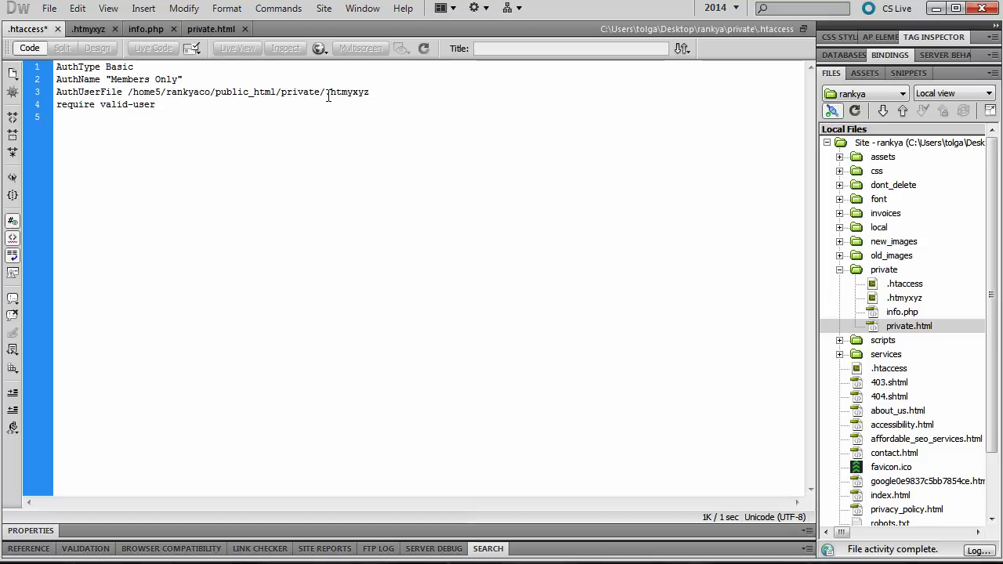
pyautogui.moveTo(326, 93); pyautogui.dragTo(392, 94)
pyautogui.click(360, 109)
pyautogui.moveTo(326, 92); pyautogui.dragTo(388, 94)
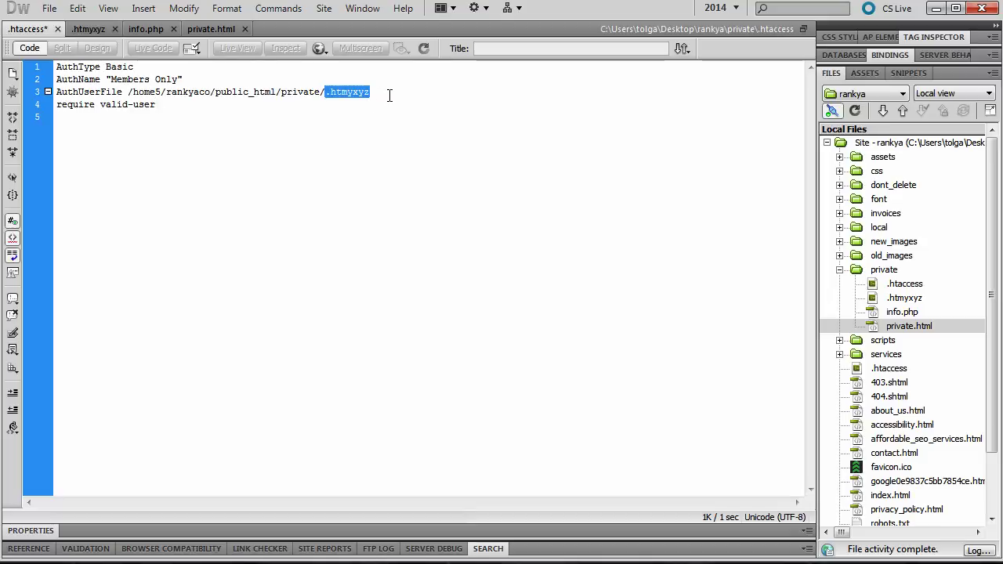
pyautogui.click(884, 269)
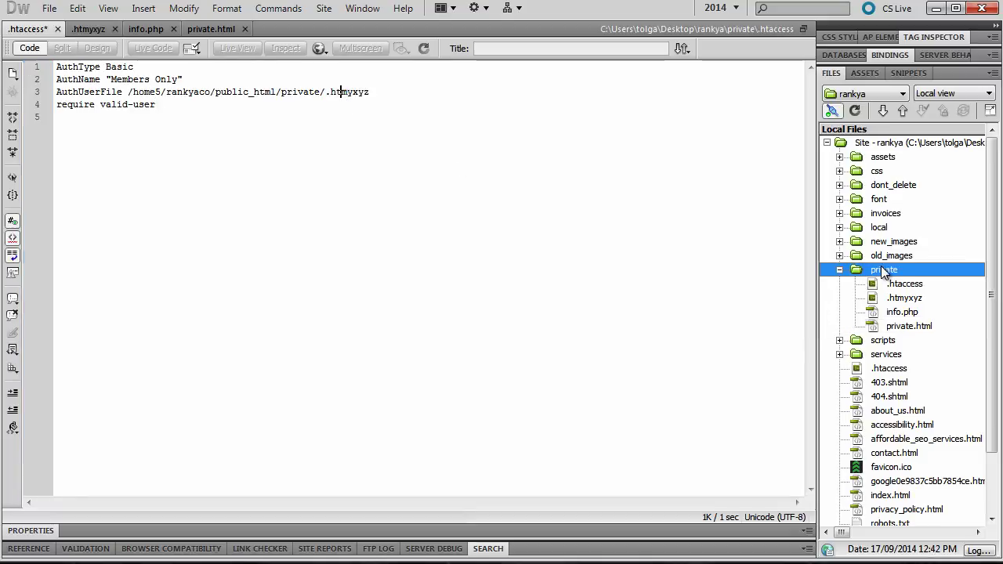
pyautogui.click(328, 92)
pyautogui.moveTo(326, 93); pyautogui.dragTo(374, 93)
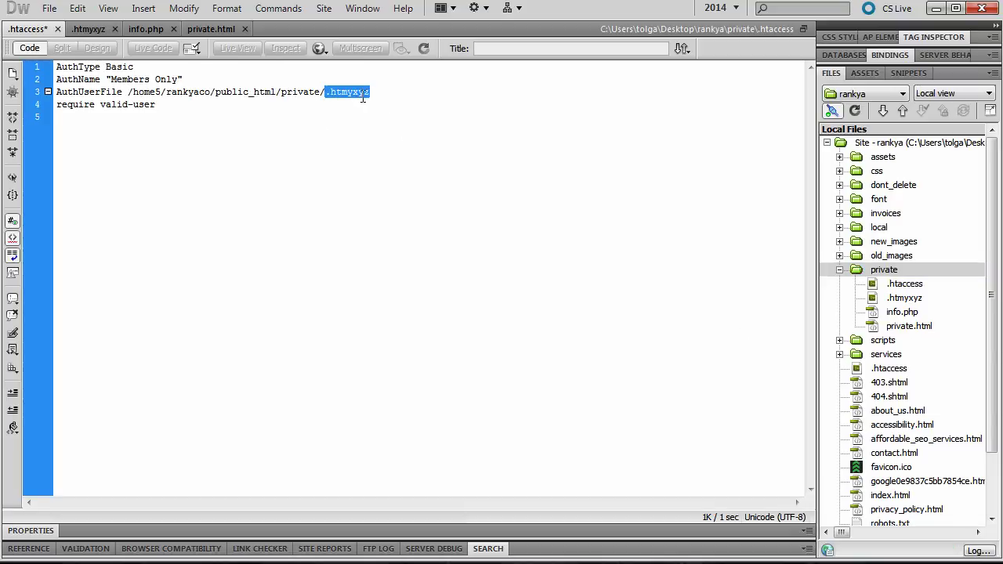
pyautogui.click(327, 92)
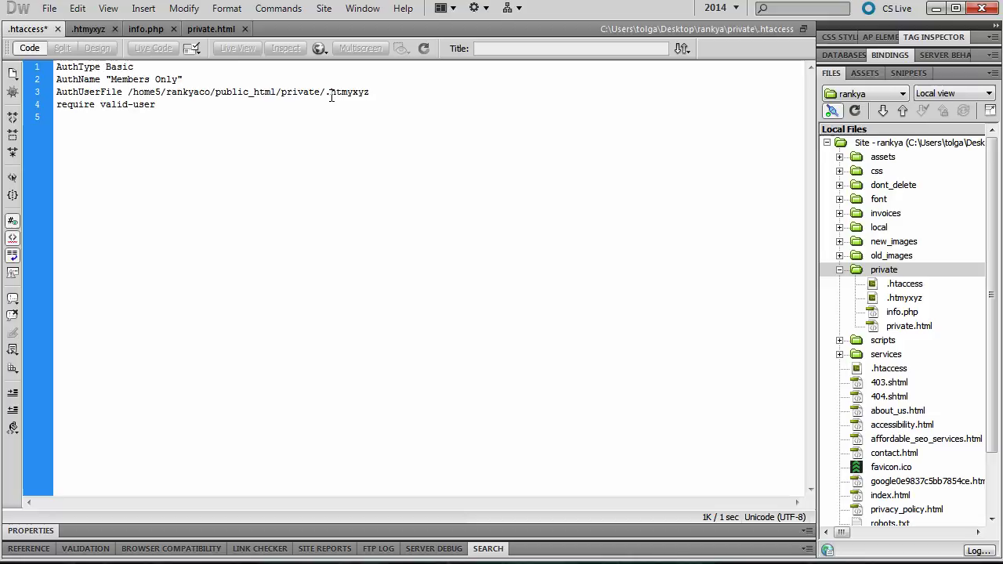
# - Review the require valid-user line and the complete set of four authentication directives in .htaccess
pyautogui.moveTo(167, 108)
pyautogui.mouseDown()
pyautogui.moveTo(157, 118)
pyautogui.moveTo(48, 107)
pyautogui.moveTo(170, 106)
pyautogui.mouseUp()
pyautogui.click(80, 110)
pyautogui.click(170, 108)
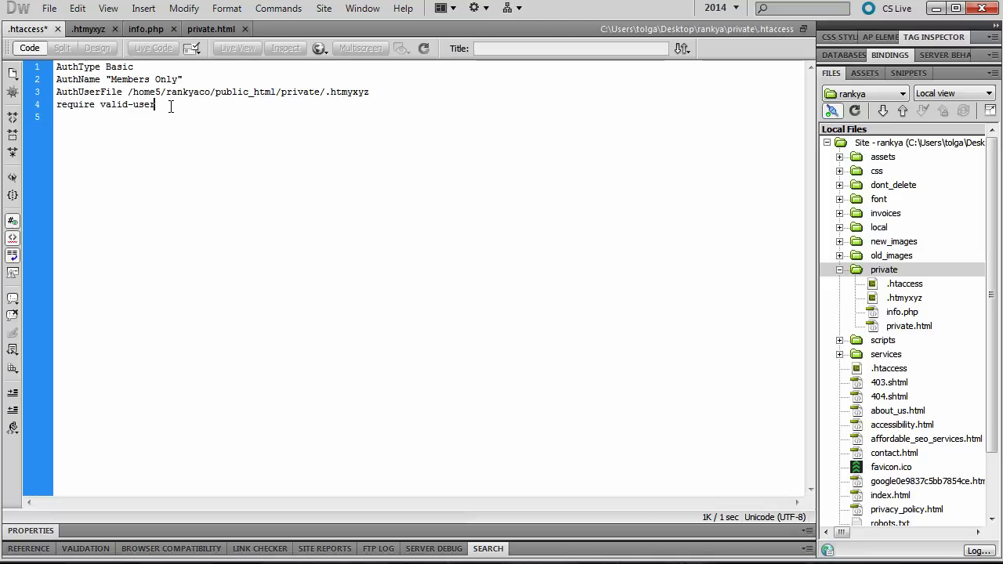
pyautogui.hotkey('ctrl', 'a')
pyautogui.click(193, 105)
pyautogui.moveTo(192, 105); pyautogui.dragTo(56, 67)
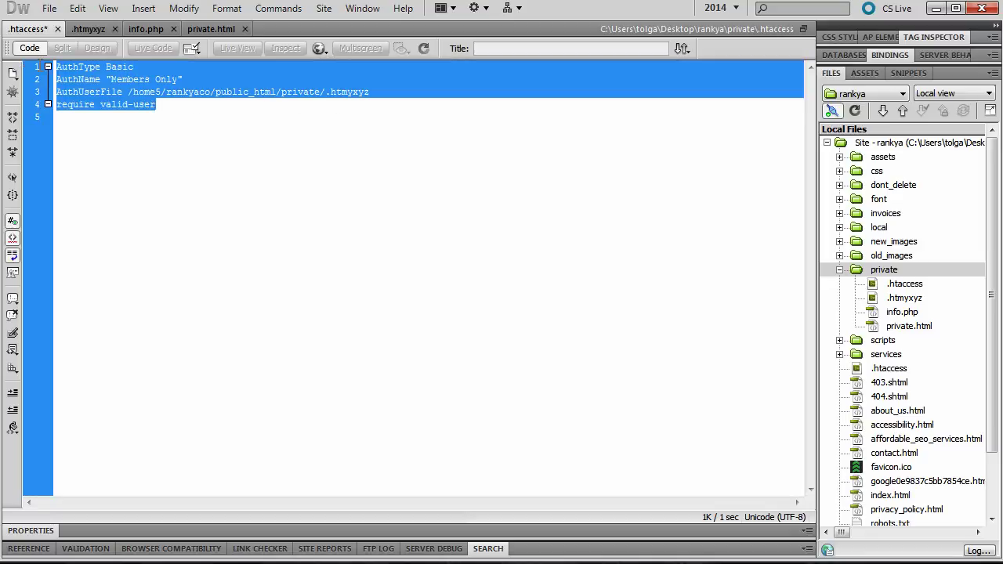
pyautogui.click(171, 104)
pyautogui.doubleClick(342, 94)
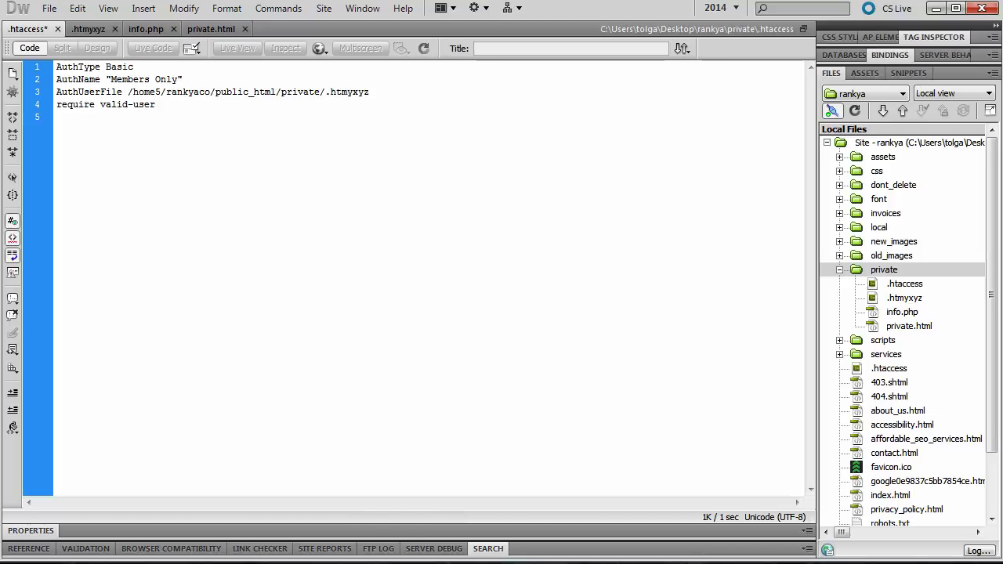
# - Switch to Firefox and check the web address of the Alterlinks .htaccess password generator page
pyautogui.hotkey('alt', 'Tab')
pyautogui.click(649, 39)
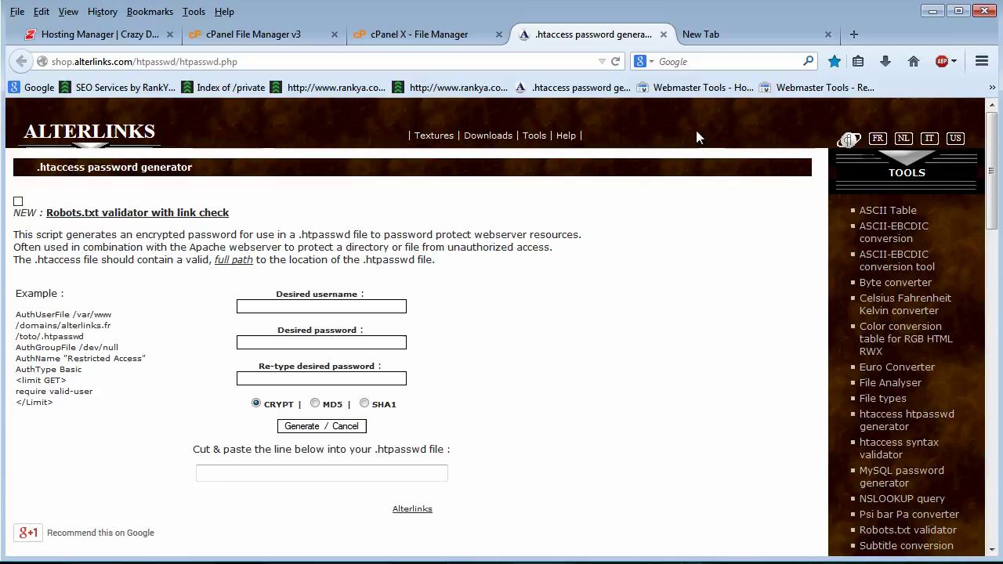
pyautogui.moveTo(134, 68); pyautogui.dragTo(35, 62)
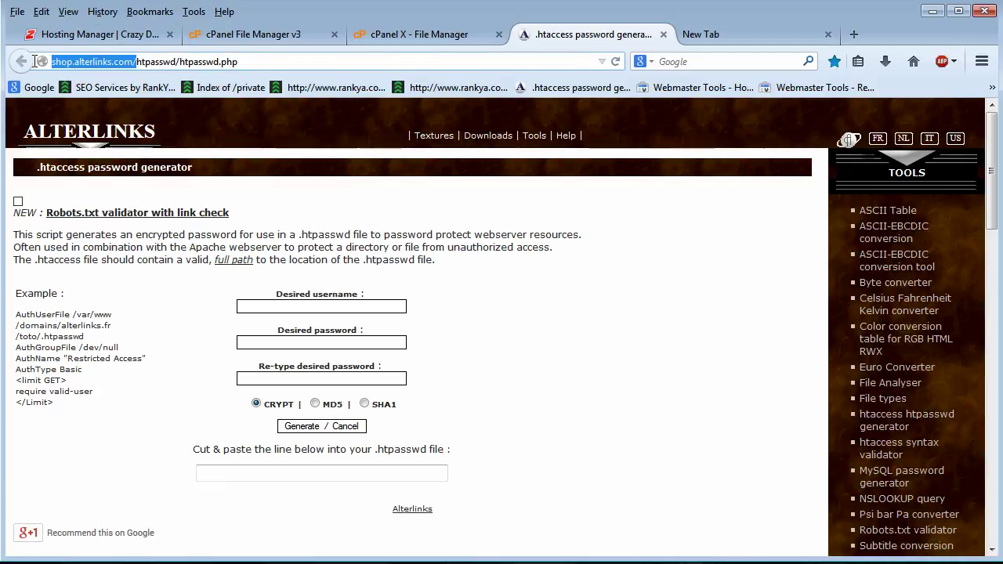
pyautogui.click(133, 62)
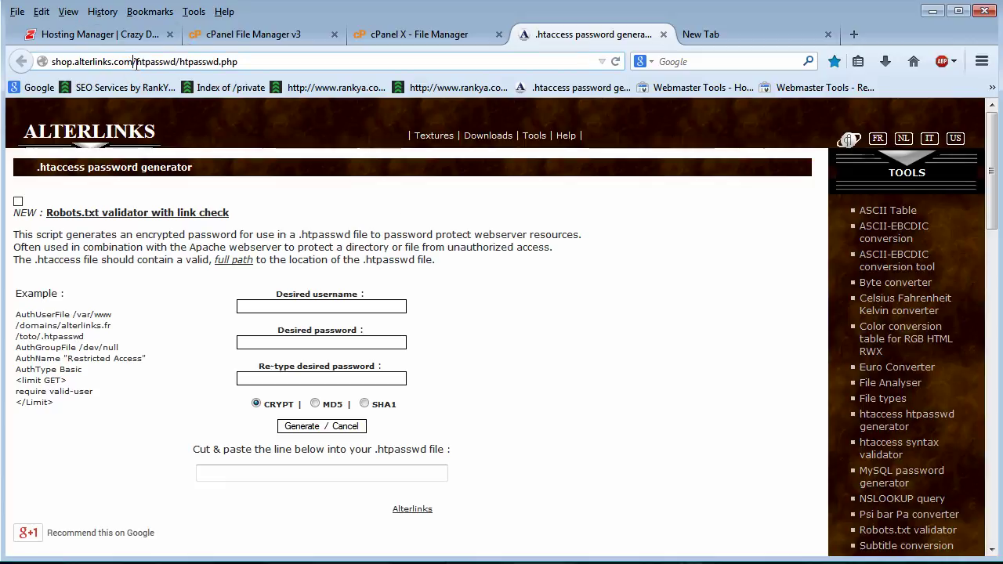
pyautogui.moveTo(134, 62); pyautogui.dragTo(43, 63)
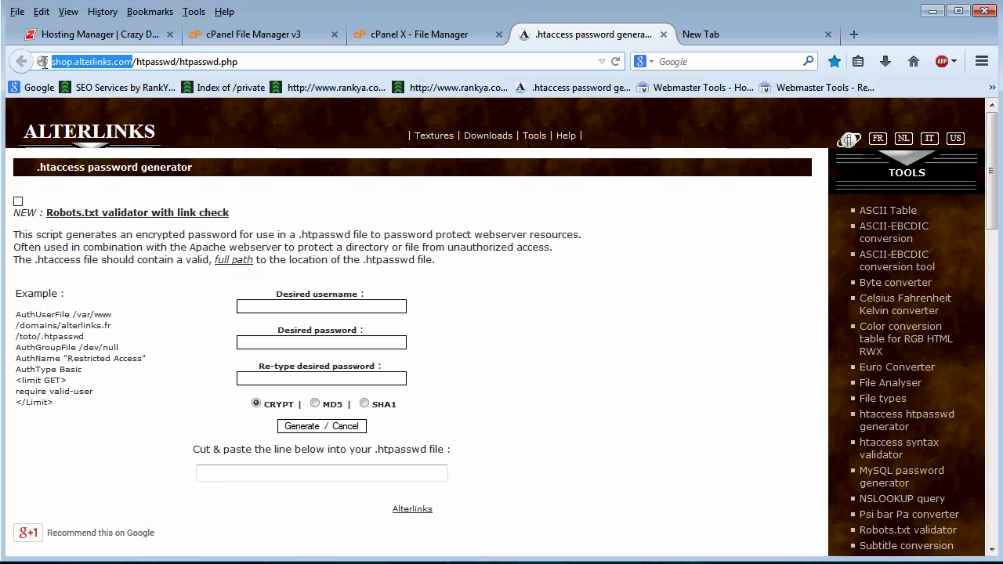
pyautogui.click(105, 62)
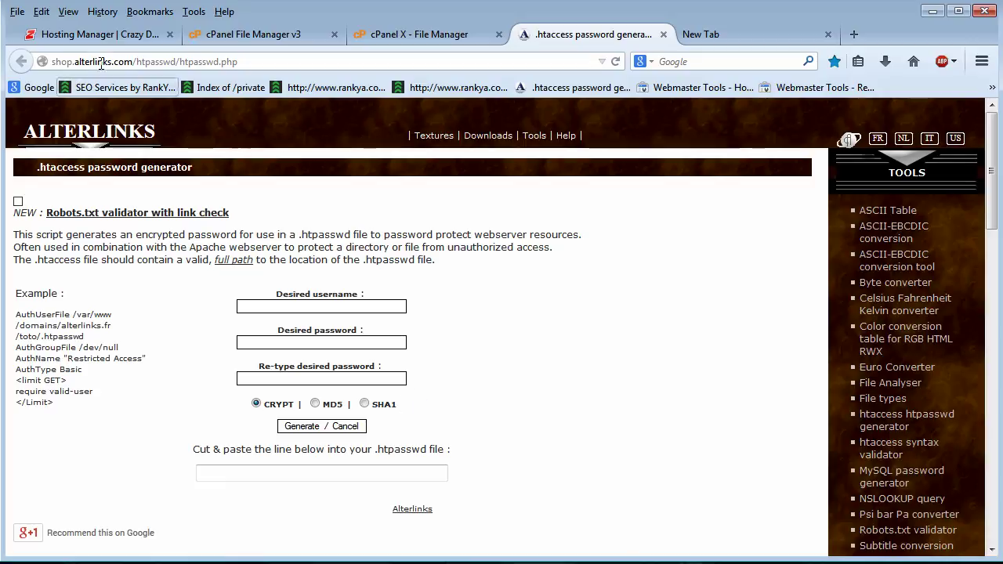
pyautogui.moveTo(76, 63); pyautogui.dragTo(126, 64)
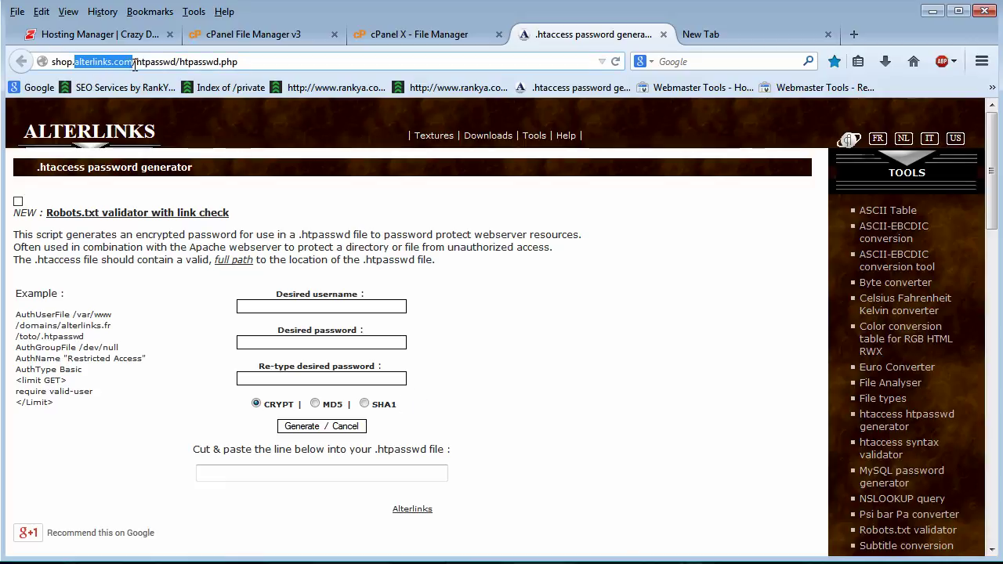
# - Select CRYPT encryption in the password generator, enter rankya as the desired username, and fill in the desired password twice
pyautogui.click(314, 403)
pyautogui.click(363, 403)
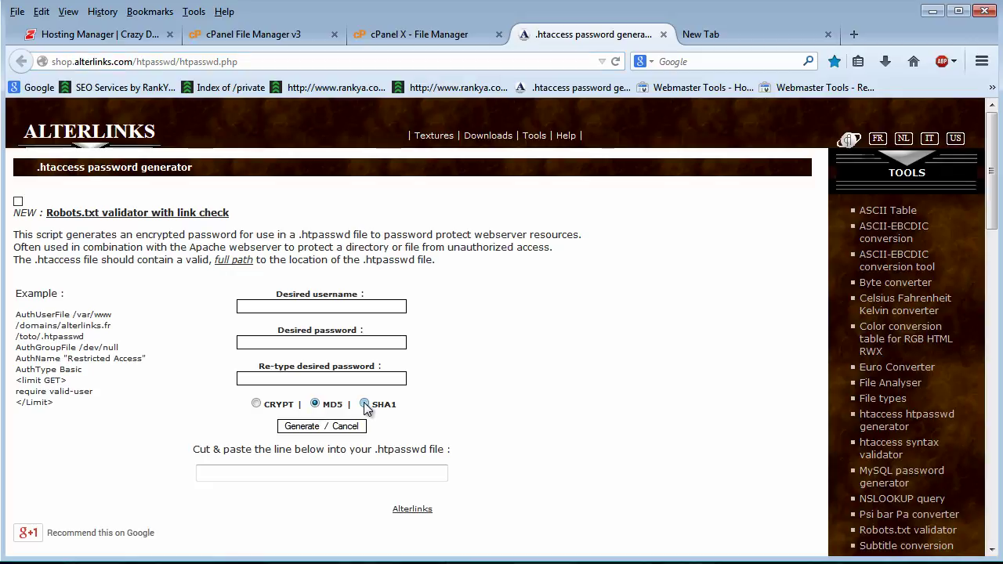
pyautogui.click(257, 404)
pyautogui.click(274, 306)
pyautogui.write('rankya')
pyautogui.doubleClick(266, 306)
pyautogui.click(273, 308)
pyautogui.write('••')
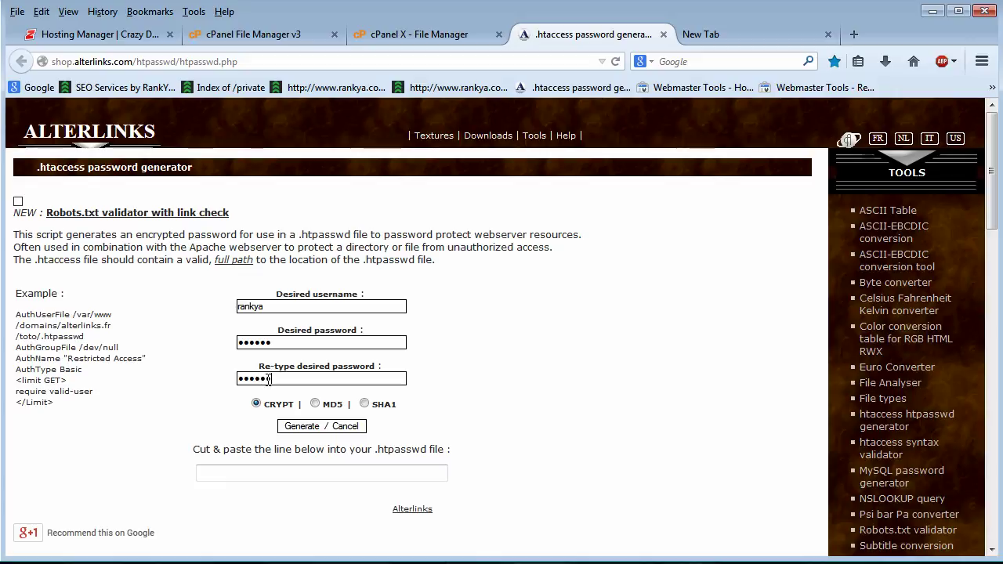
# - Generate the login line with CRYPT encryption and decline the browser's offer to remember the password
pyautogui.click(315, 404)
pyautogui.click(256, 403)
pyautogui.click(294, 426)
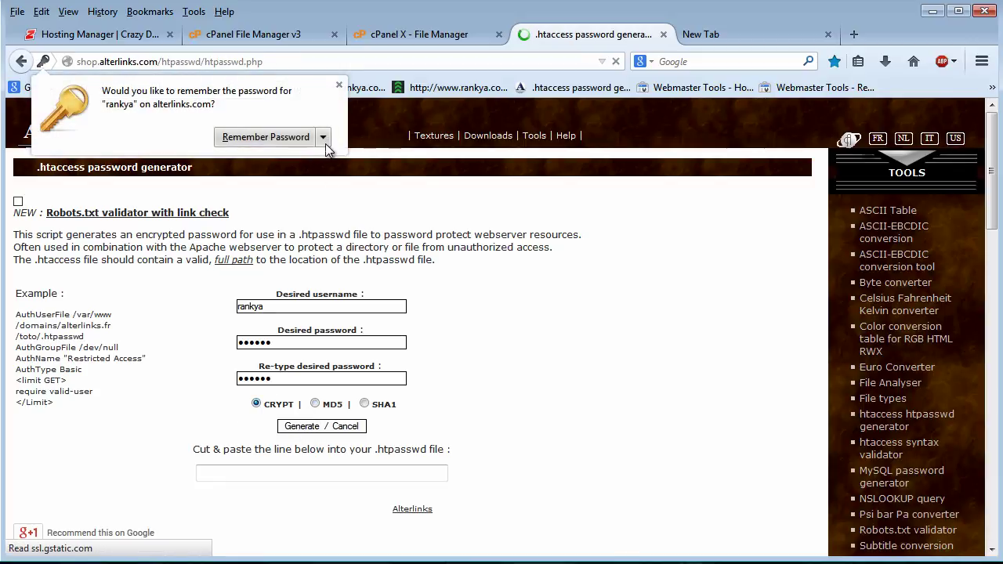
pyautogui.click(323, 137)
pyautogui.click(309, 162)
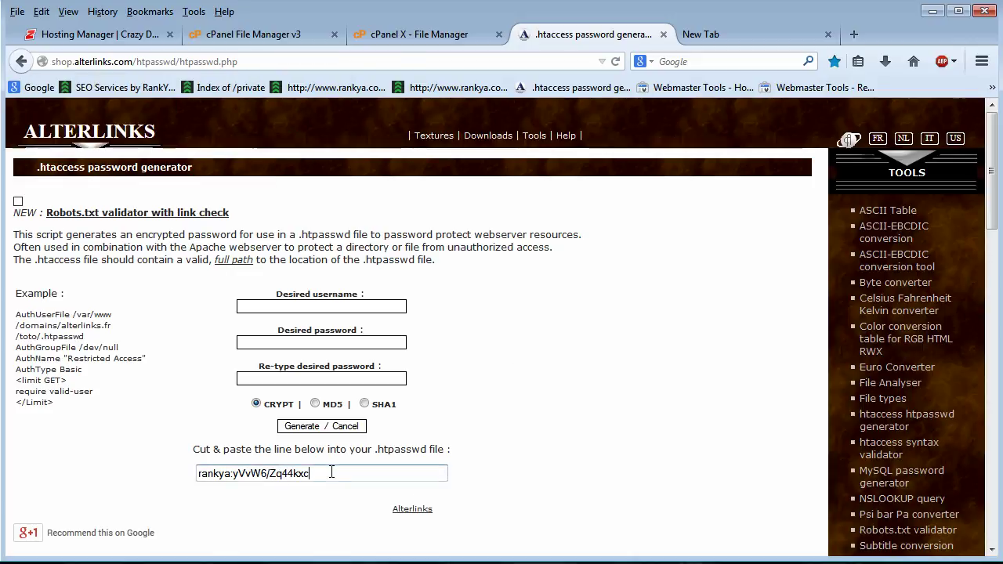
# - Copy the complete generated username and encrypted password line
pyautogui.moveTo(333, 473); pyautogui.dragTo(199, 475)
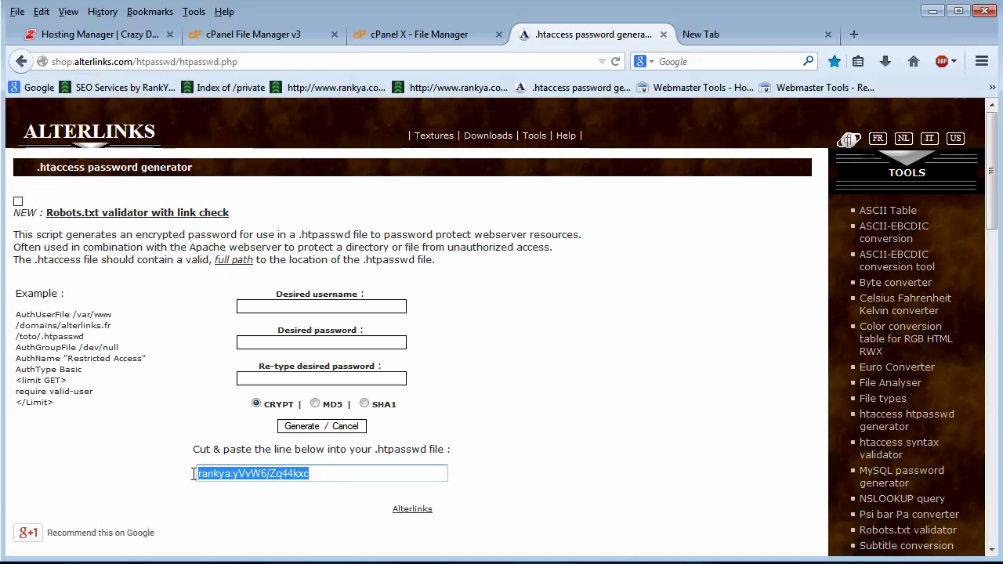
pyautogui.rightClick(235, 475)
pyautogui.click(267, 525)
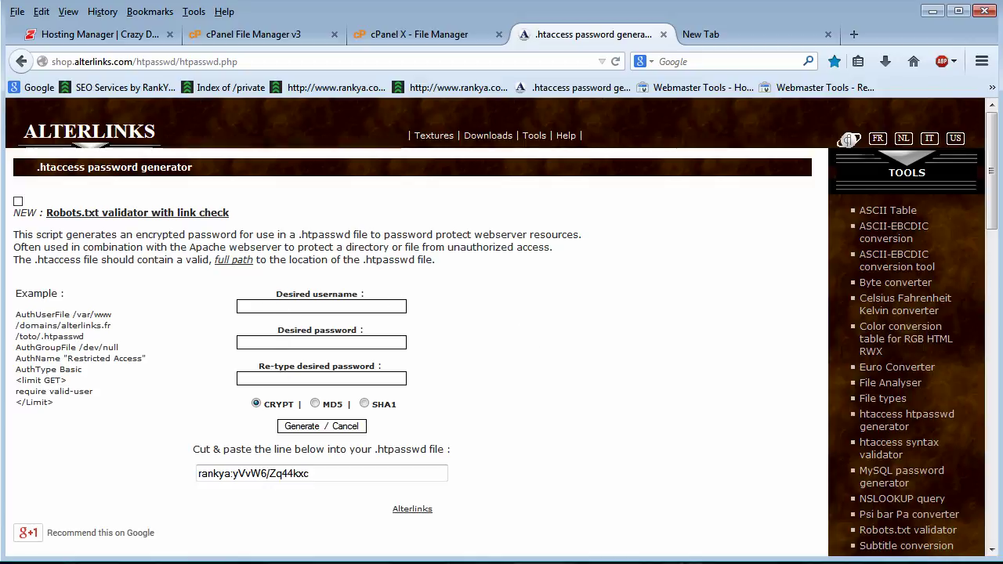
# - Switch to Dreamweaver, check the username and encrypted password entry in .htmyxyz, and save both .htmyxyz and .htaccess
pyautogui.hotkey('alt', 'Tab')
pyautogui.click(81, 29)
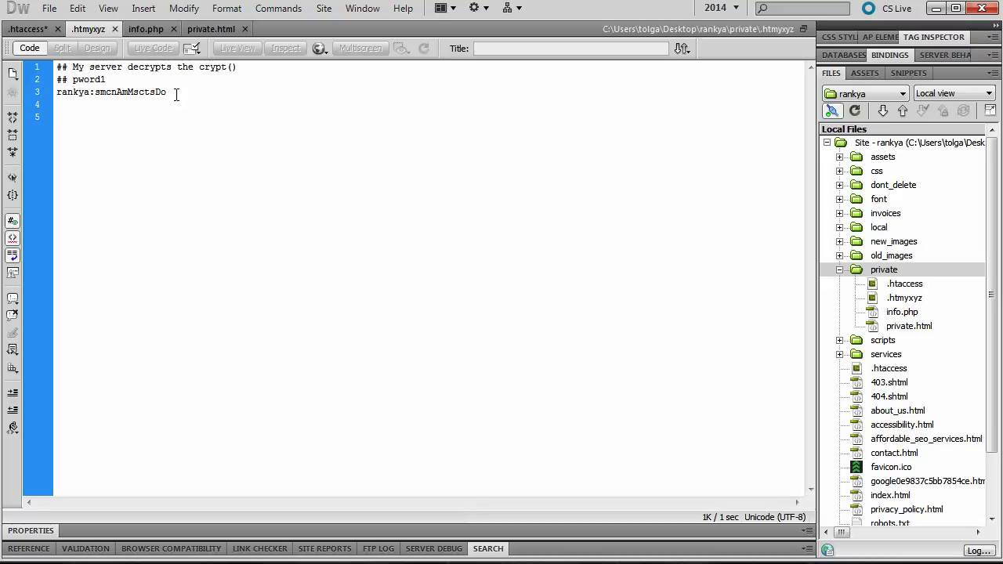
pyautogui.moveTo(176, 93); pyautogui.dragTo(47, 92)
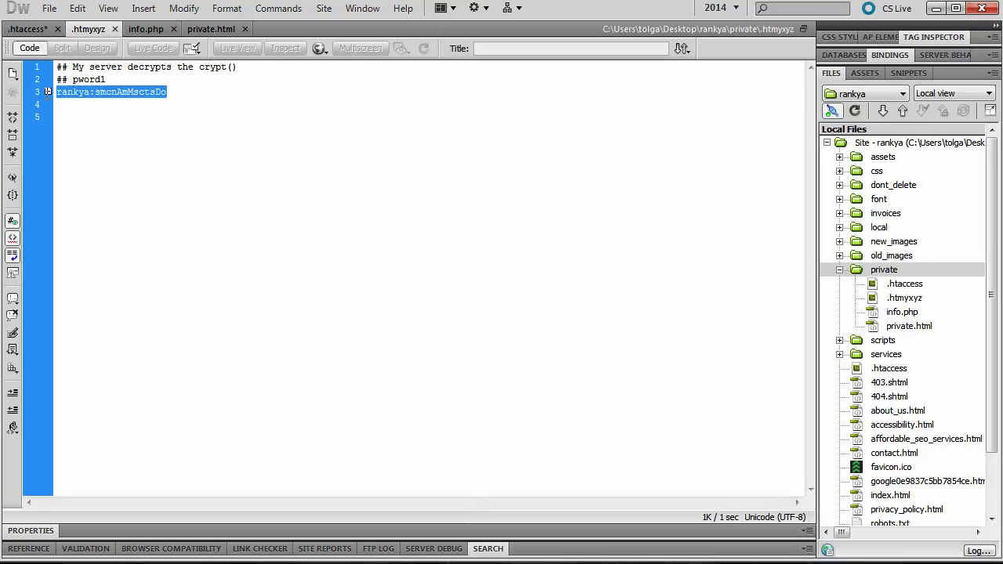
pyautogui.click(161, 94)
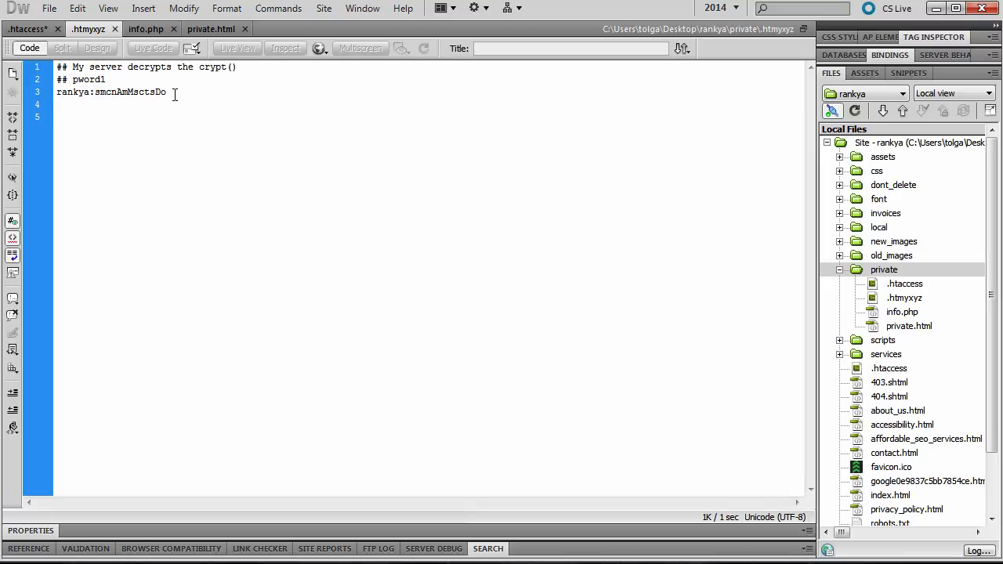
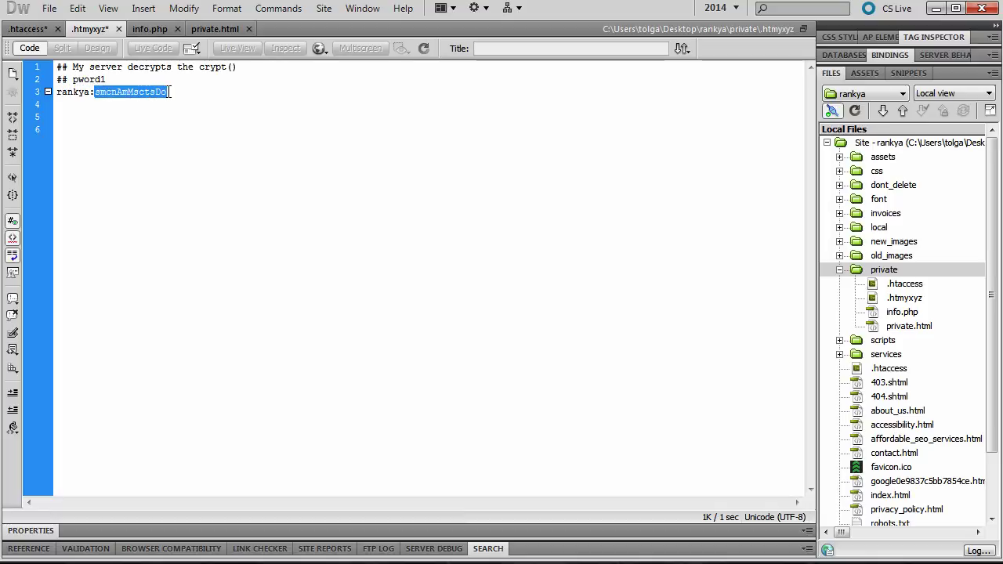
pyautogui.click(169, 92)
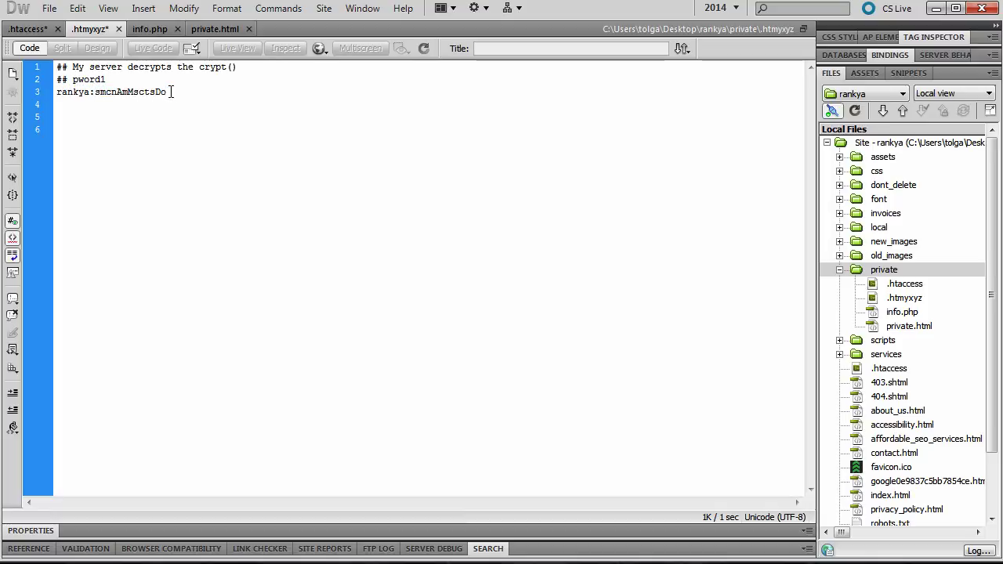
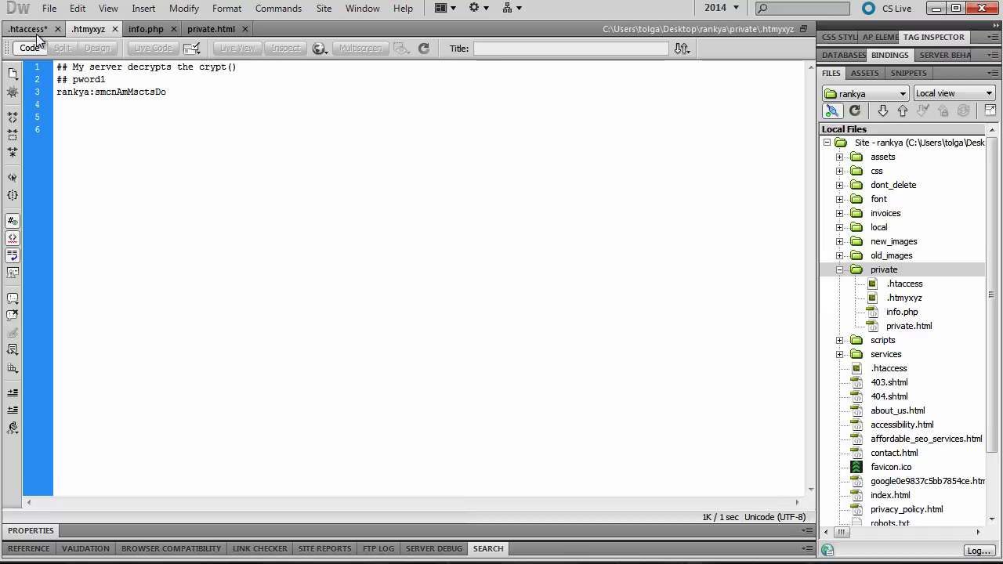
pyautogui.click(36, 34)
pyautogui.hotkey('ctrl', 's')
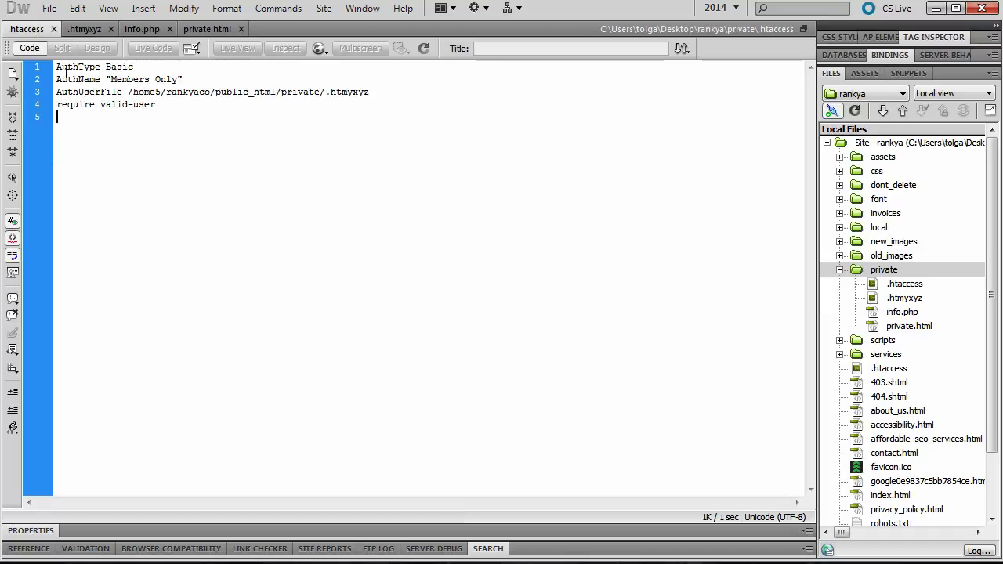
# - Switch to cPanel File Manager in Firefox, open public_html/private, and bring up the file upload page for that folder
pyautogui.hotkey('alt', 'Tab')
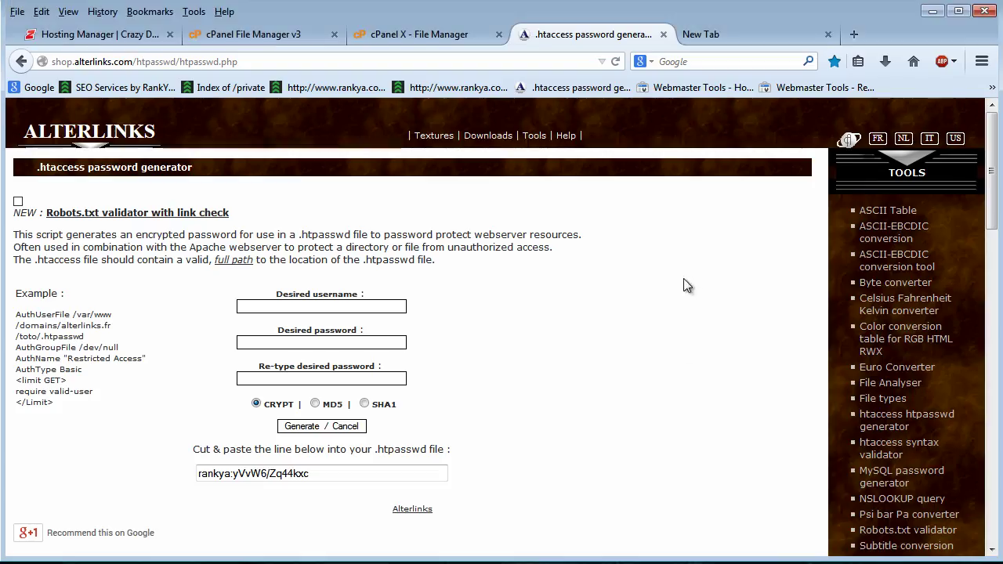
pyautogui.click(416, 34)
pyautogui.click(283, 34)
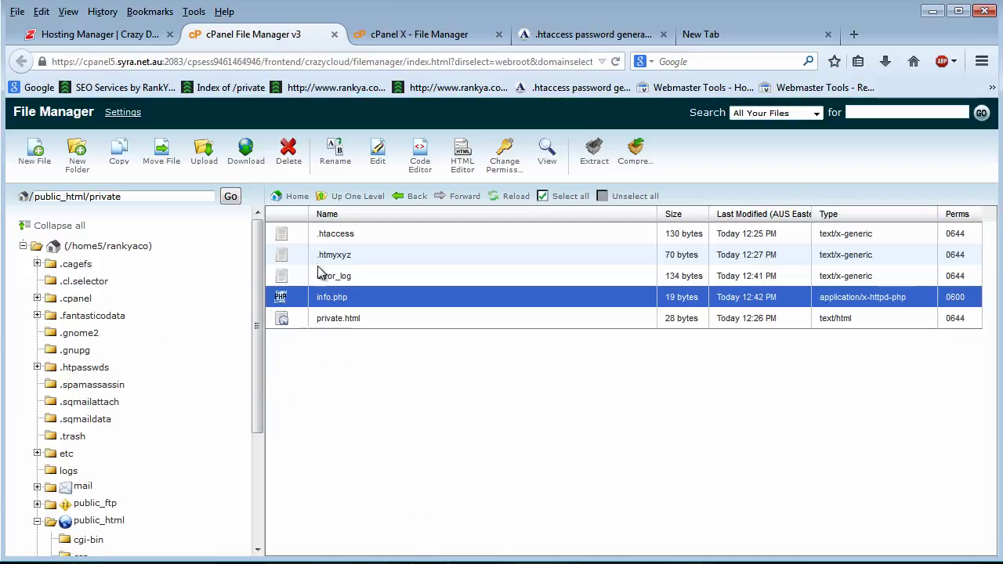
pyautogui.click(94, 522)
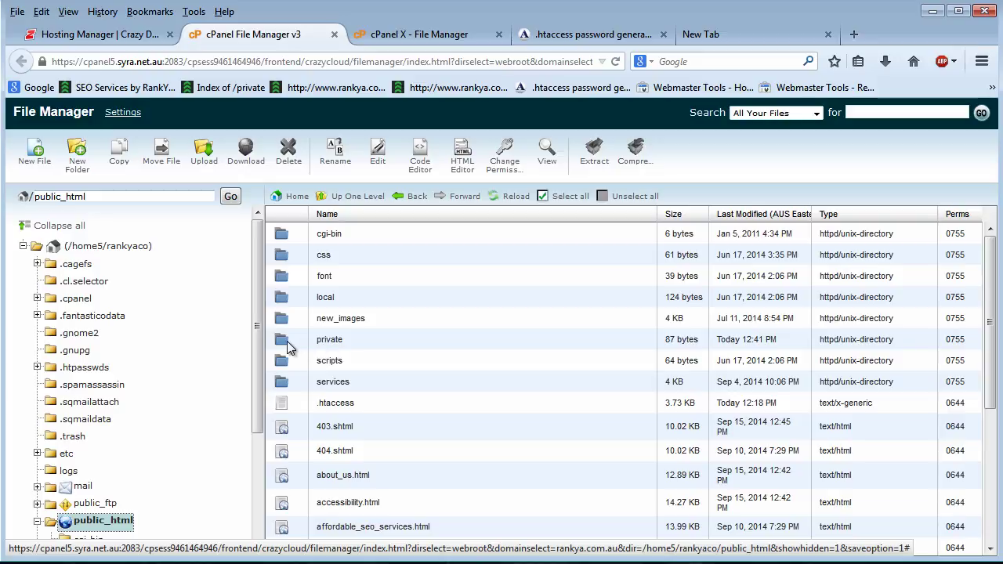
pyautogui.doubleClick(287, 341)
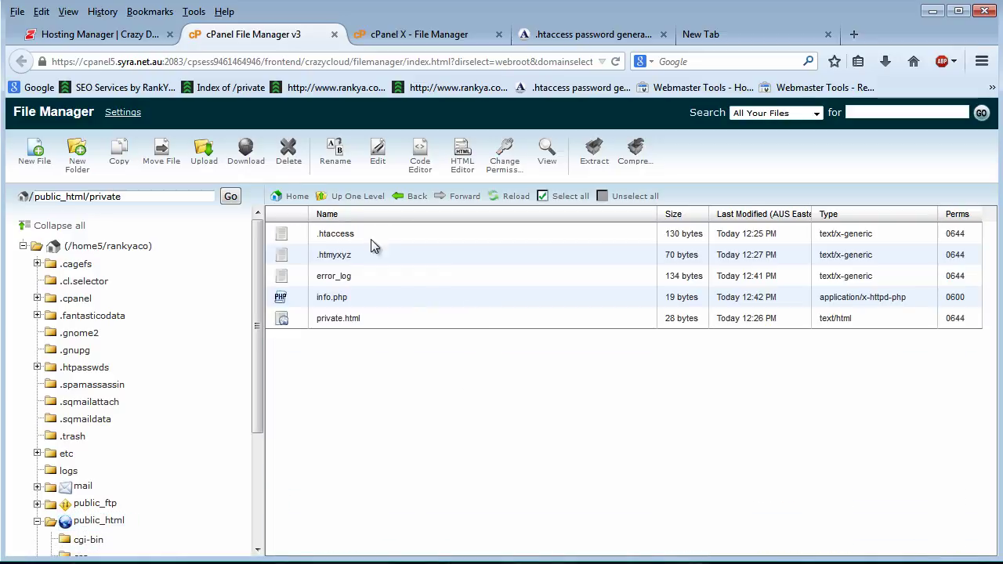
pyautogui.click(206, 155)
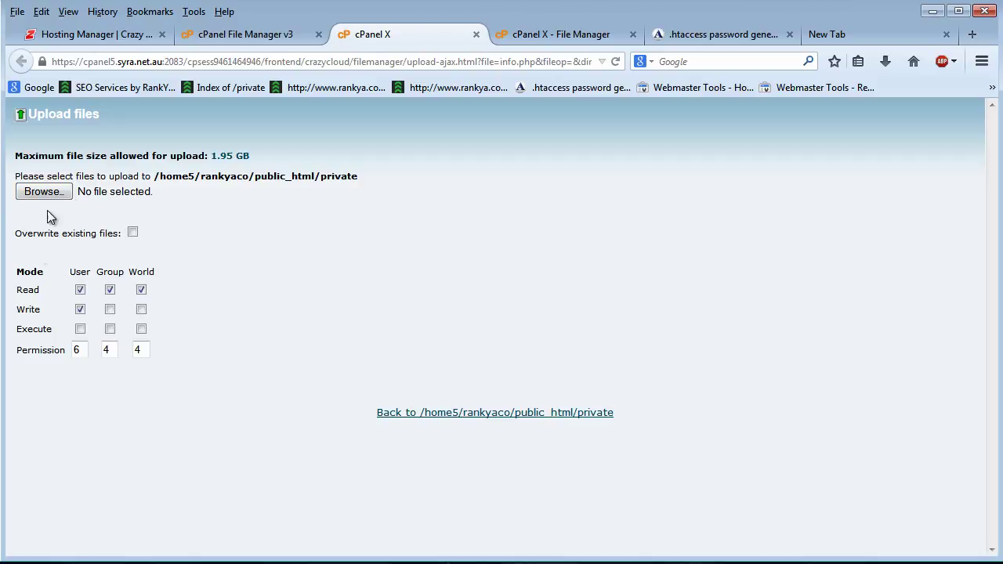
# - Return to the file listing of the private folder and delete the error_log file
pyautogui.click(281, 31)
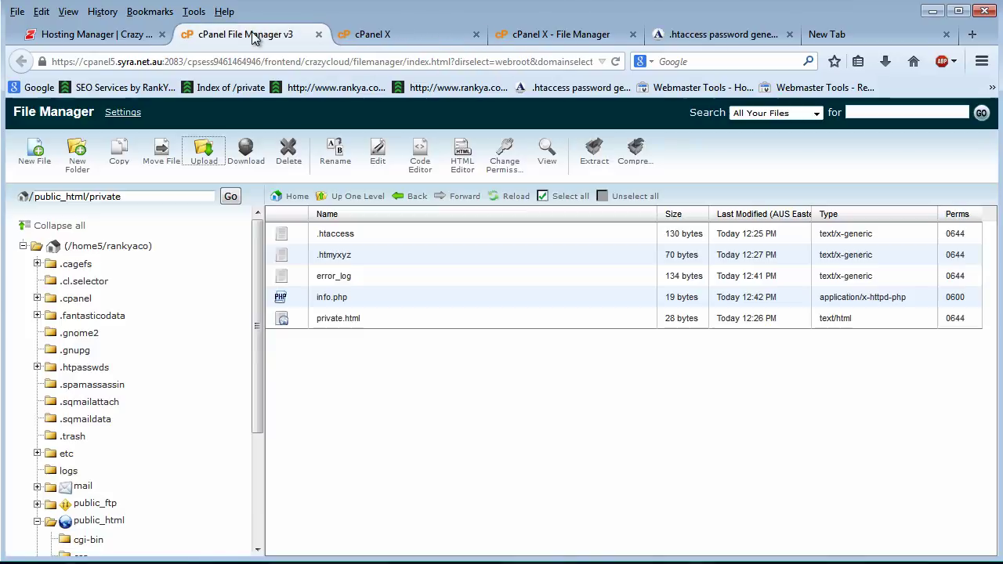
pyautogui.click(293, 276)
pyautogui.click(288, 150)
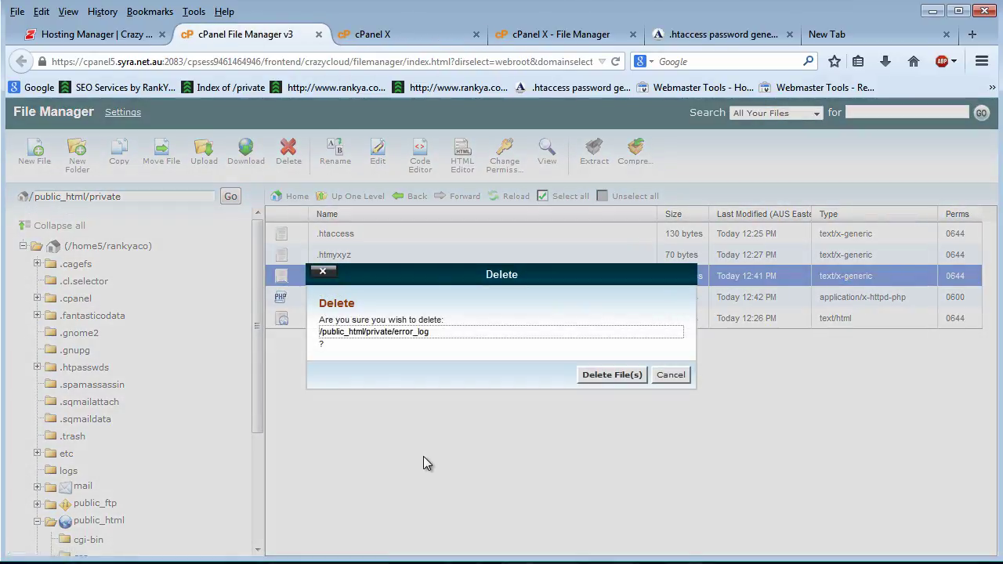
pyautogui.click(597, 379)
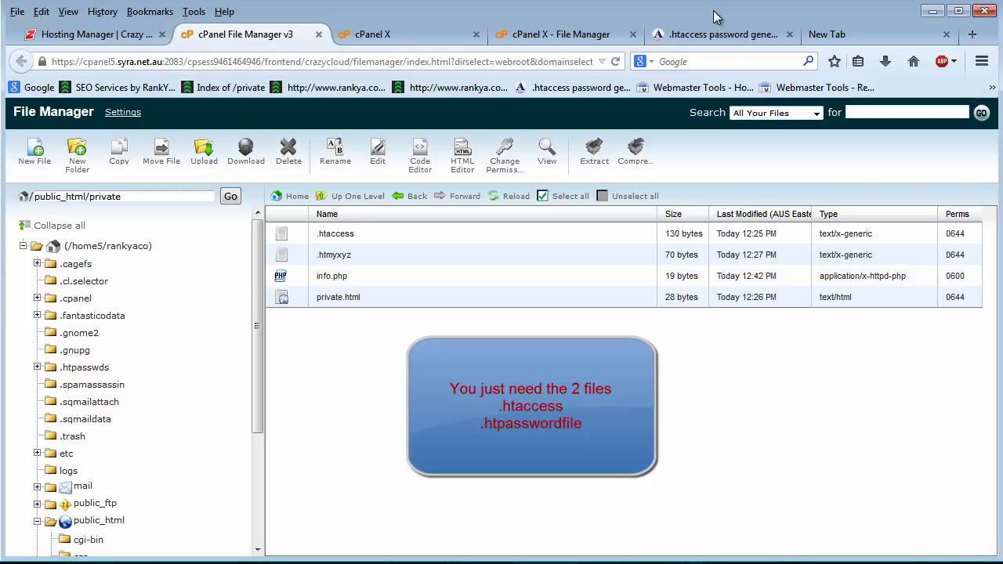
pyautogui.click(833, 35)
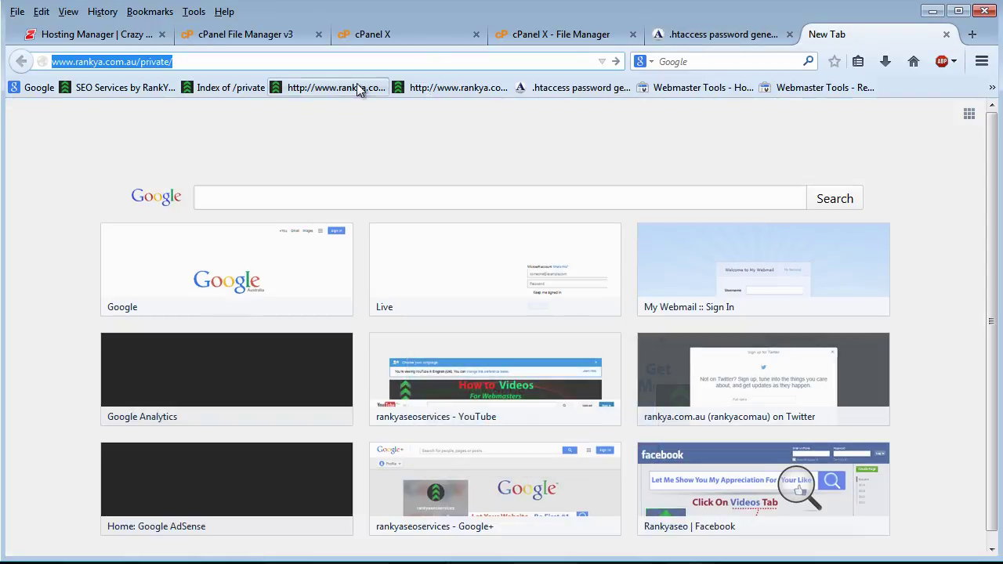
pyautogui.click(232, 88)
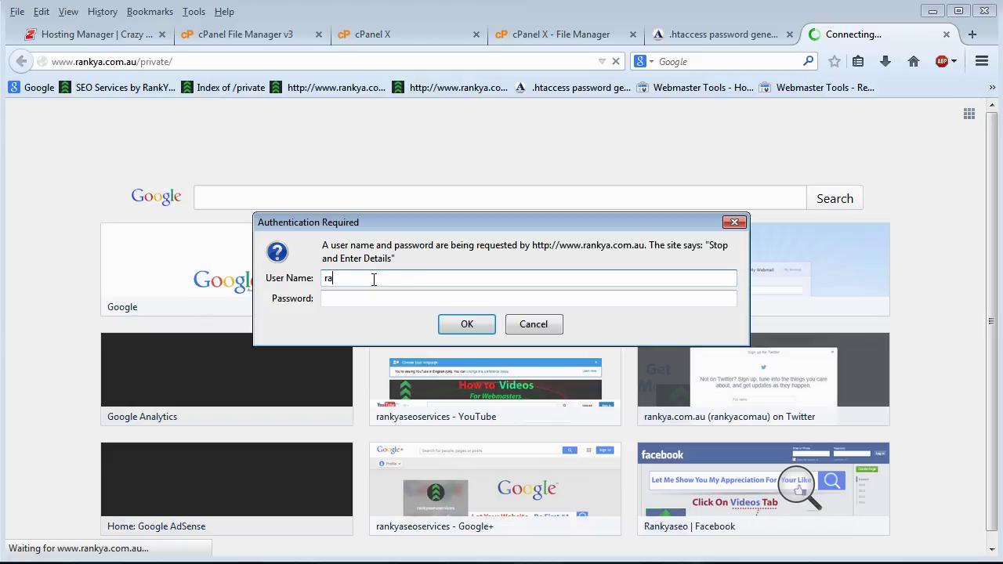
pyautogui.write('kya')
pyautogui.click(356, 299)
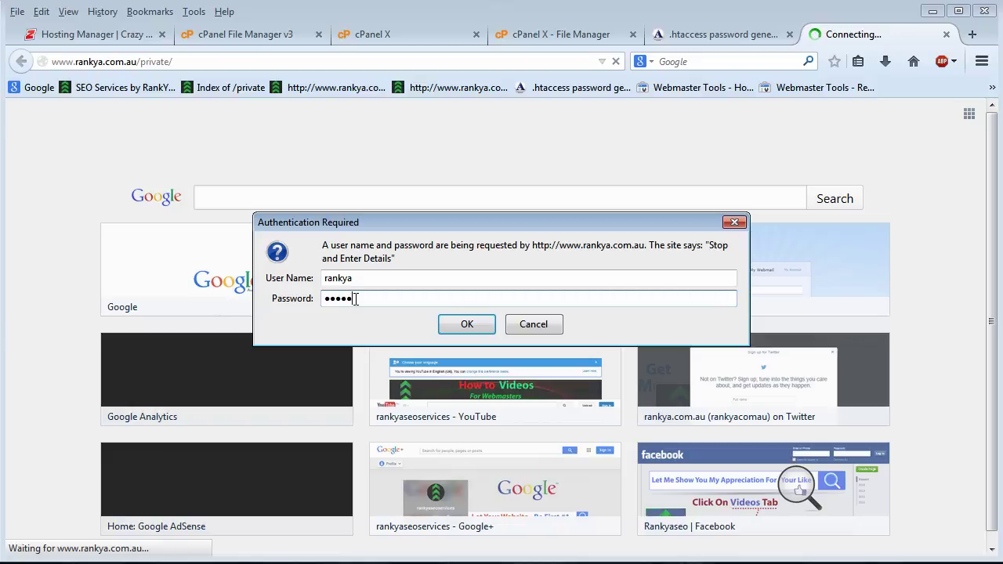
pyautogui.click(459, 331)
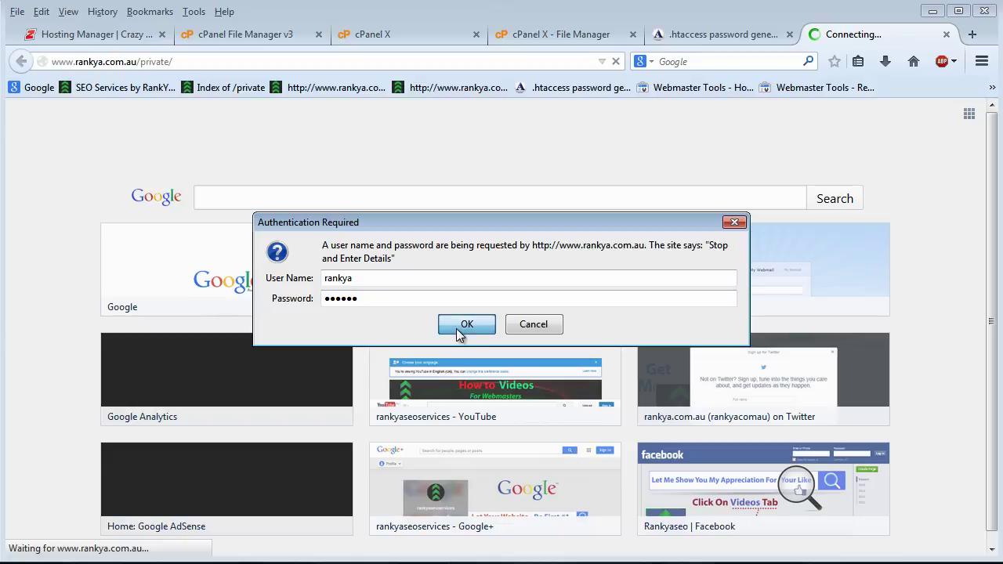
# - Enter the username rankya again in the authentication prompt and move on to the password
pyautogui.click(382, 277)
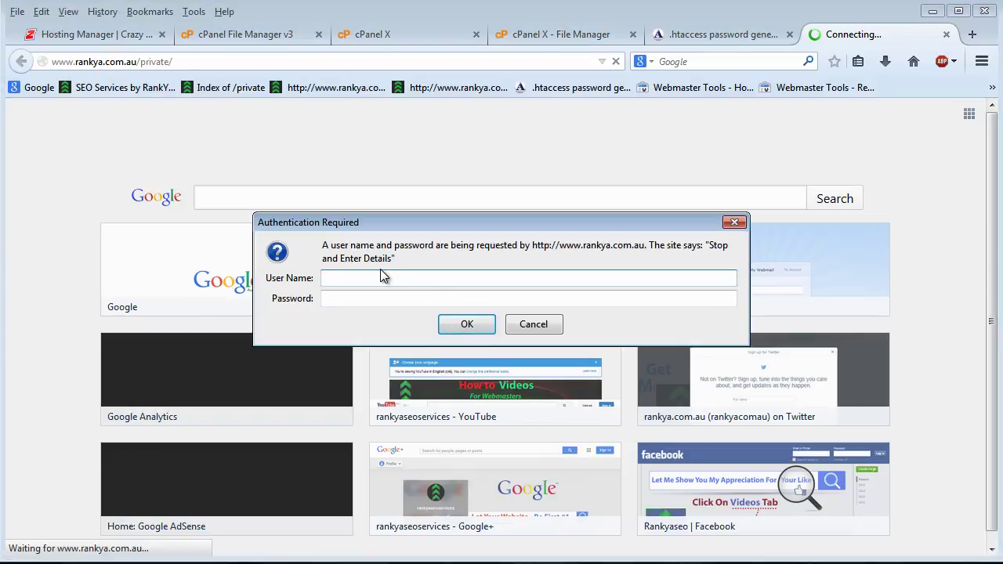
pyautogui.write('rankya')
pyautogui.click(363, 299)
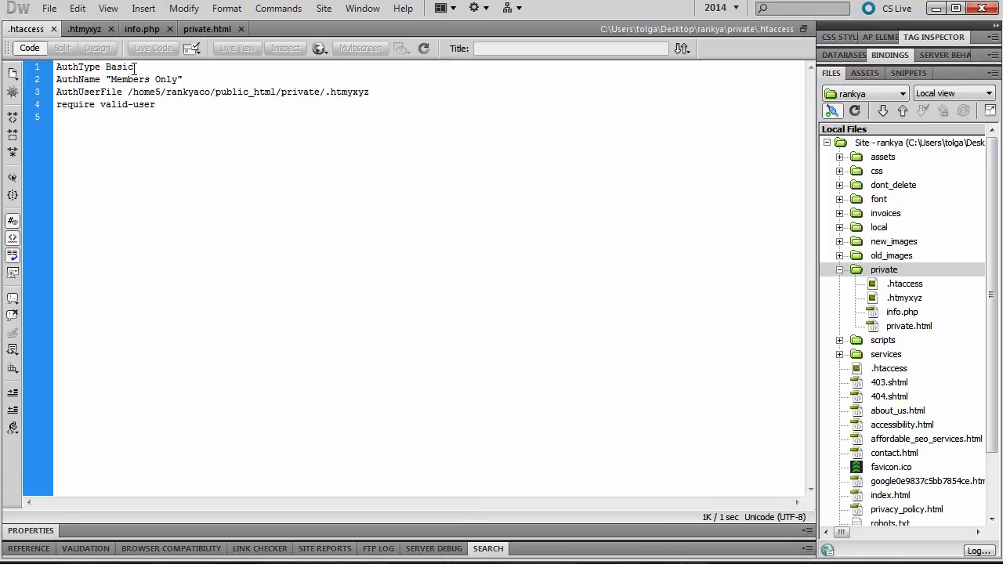
# - Copy the plain-text password from the comment line in the .htmyxyz file
pyautogui.click(84, 28)
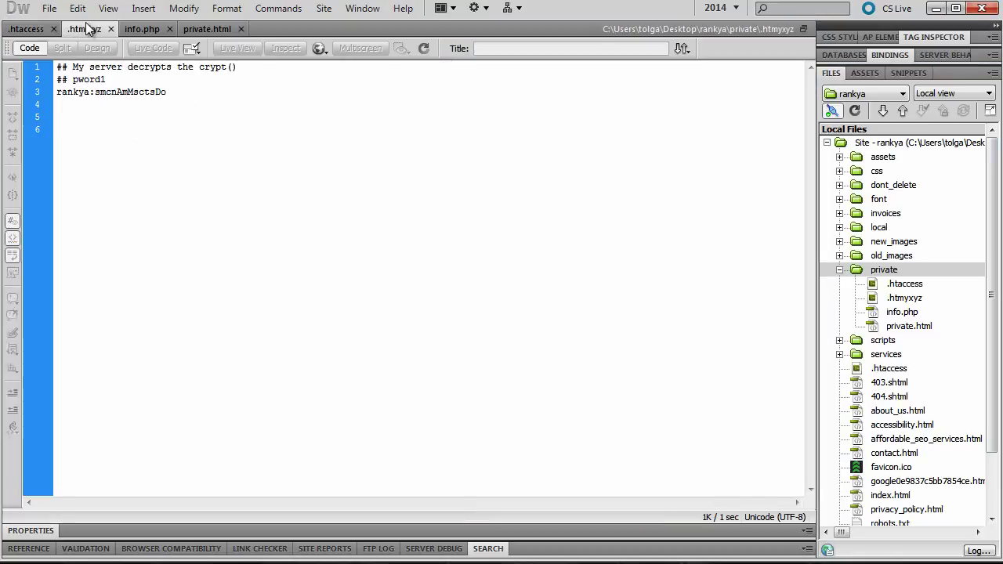
pyautogui.doubleClick(89, 79)
pyautogui.rightClick(90, 79)
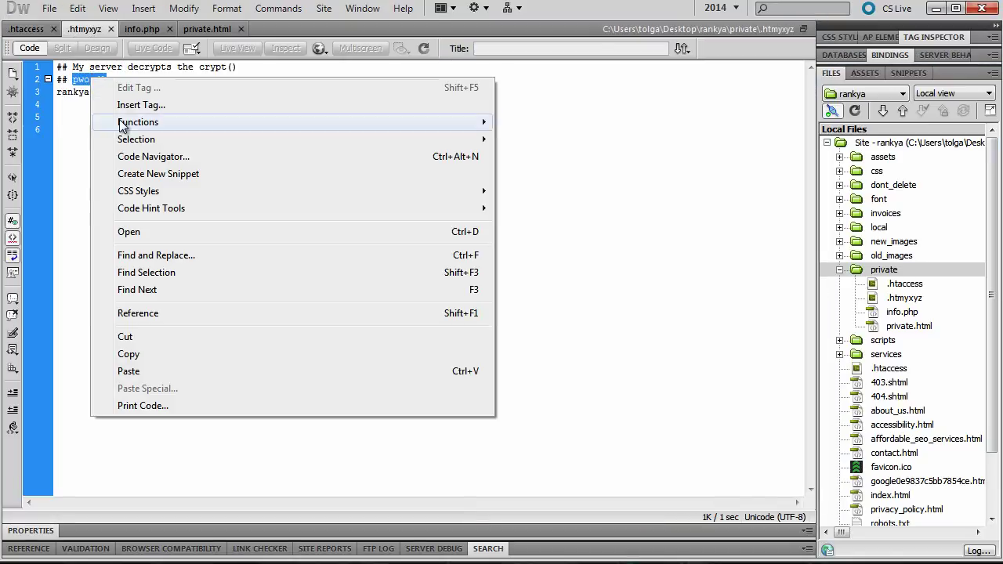
pyautogui.click(152, 353)
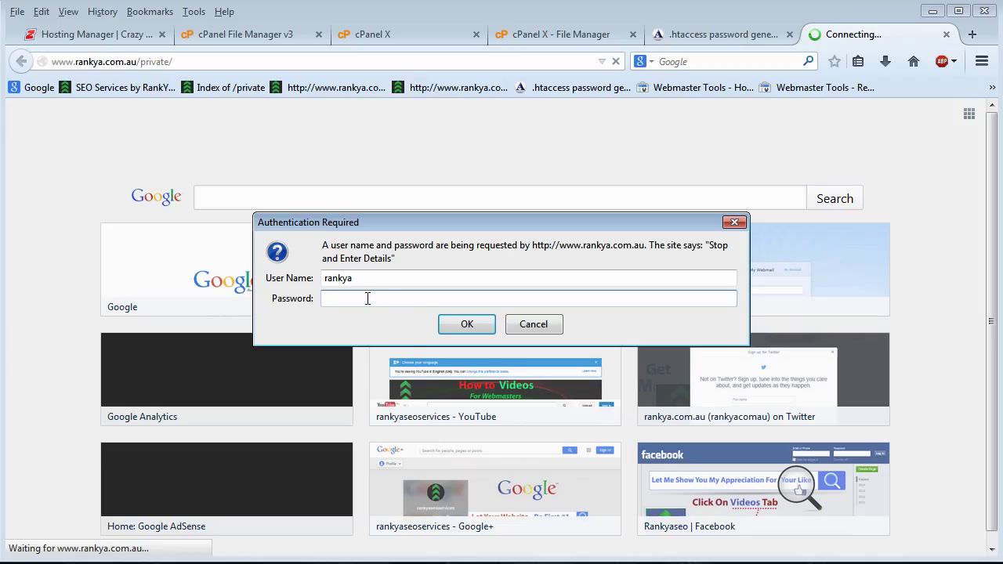
# - Paste the password into the authentication prompt for the private folder, sign in, and decline saving the password for now
pyautogui.rightClick(370, 299)
pyautogui.click(402, 366)
pyautogui.click(467, 323)
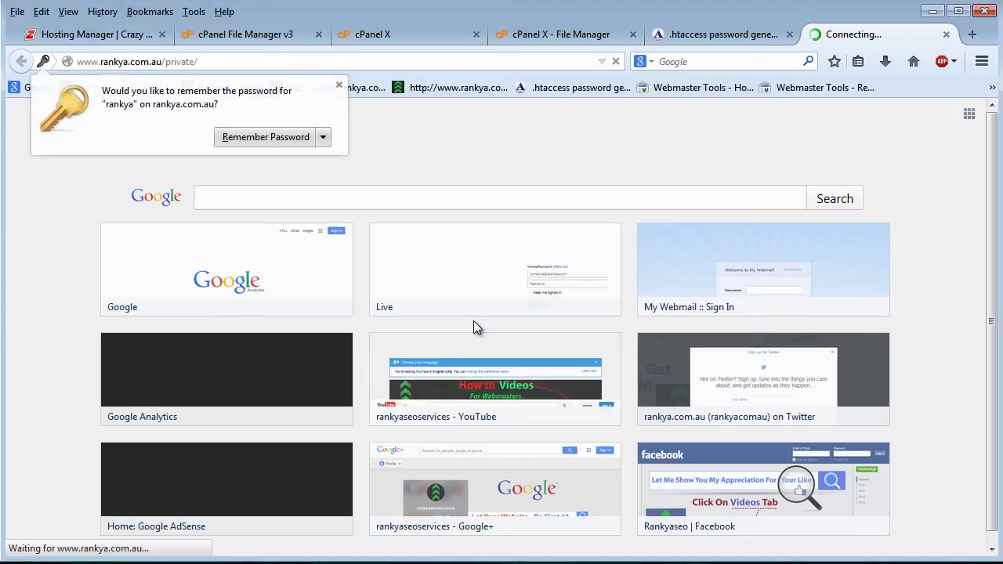
pyautogui.click(323, 137)
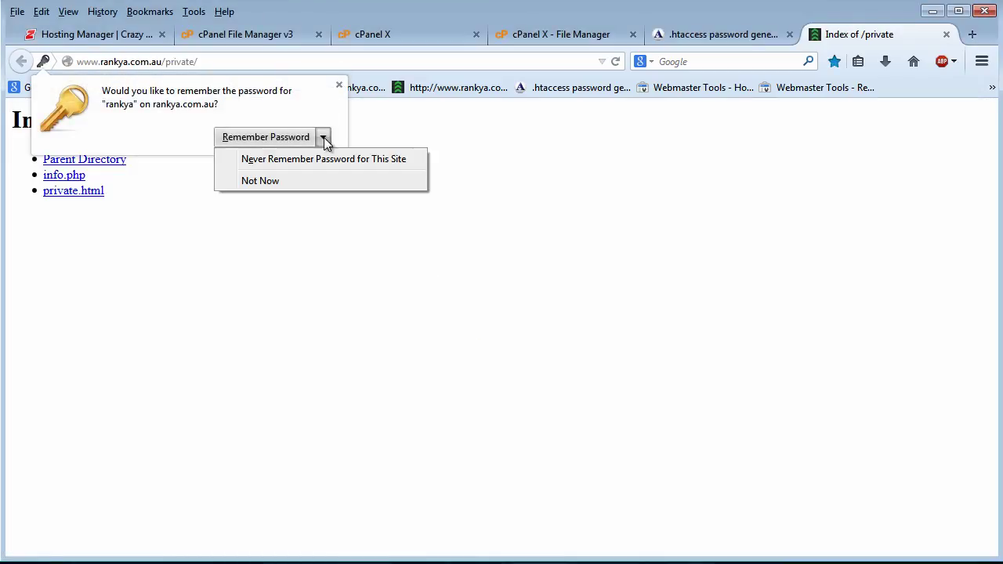
pyautogui.click(259, 181)
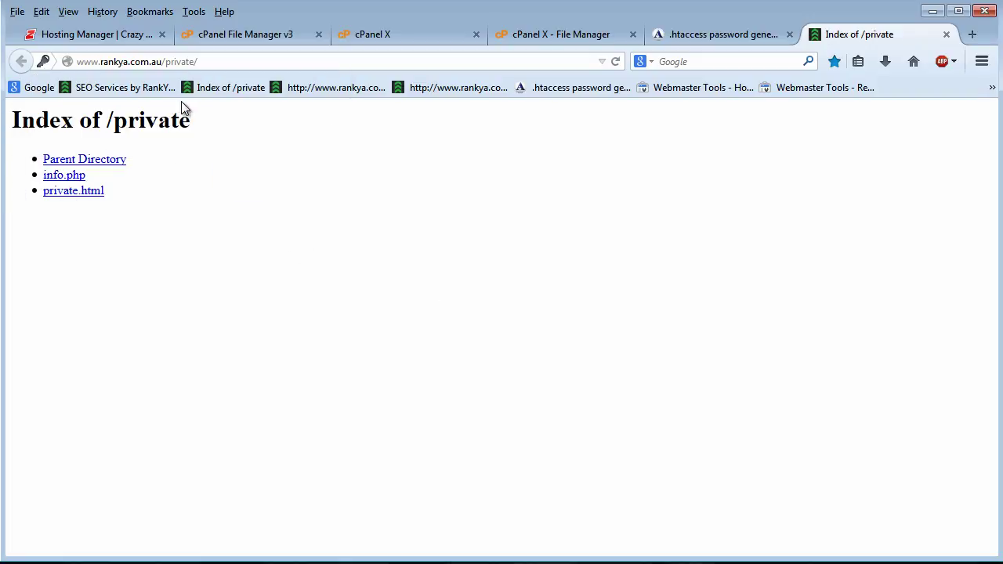
pyautogui.doubleClick(181, 61)
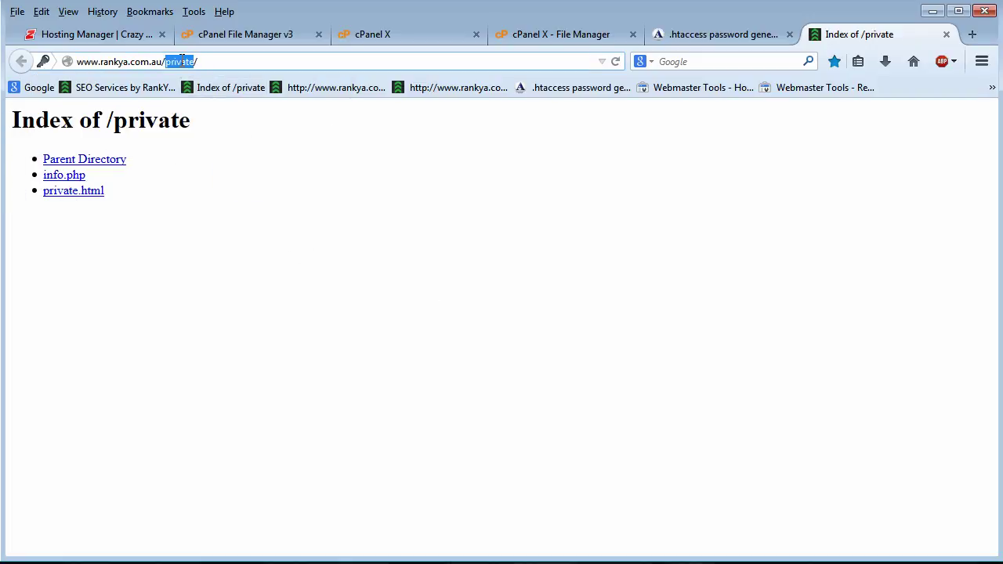
pyautogui.hotkey('ctrl', 'a')
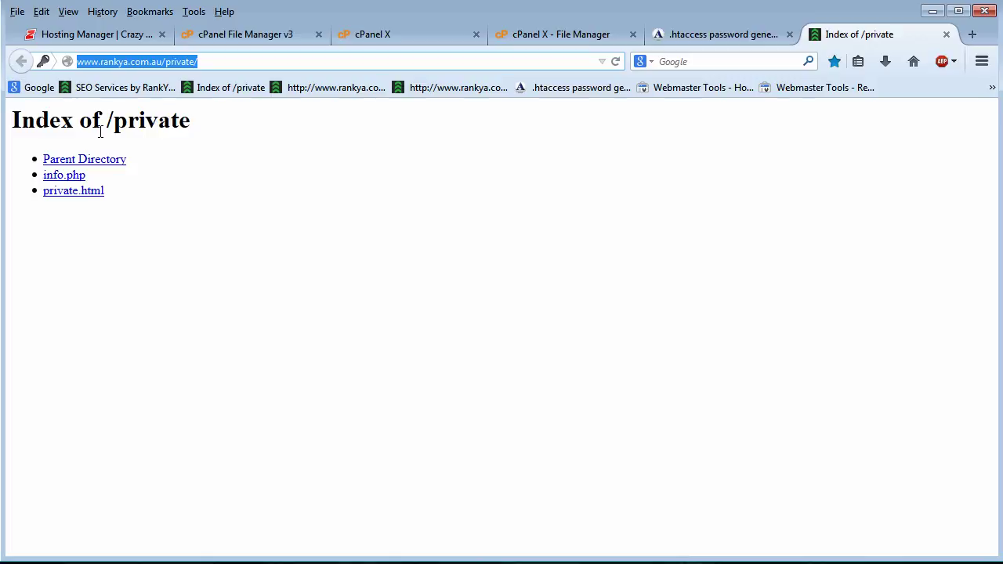
pyautogui.click(189, 142)
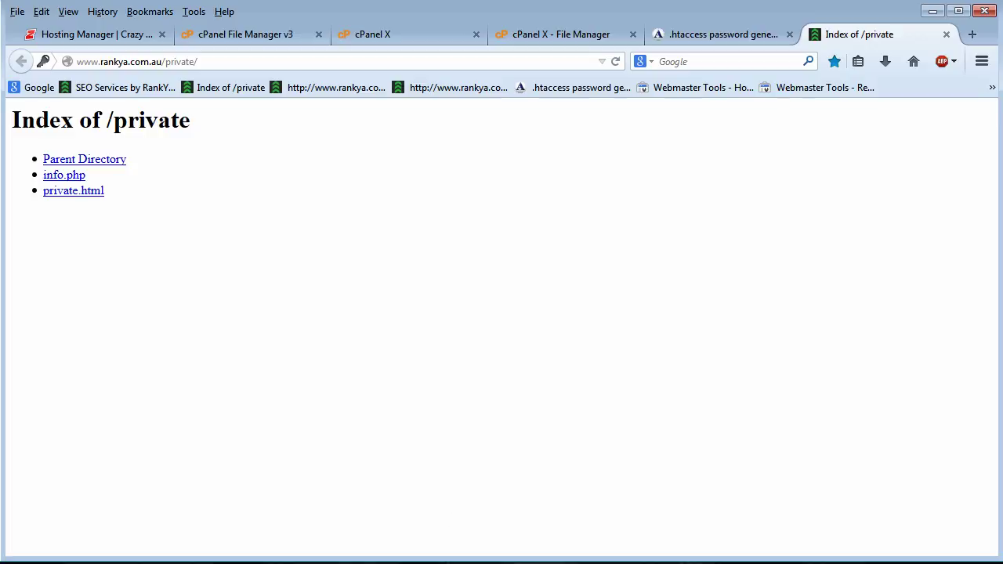
# - Compare the AuthUserFile path in .htaccess with the public_html and /home5/rankyaco directories in cPanel File Manager
pyautogui.click(222, 39)
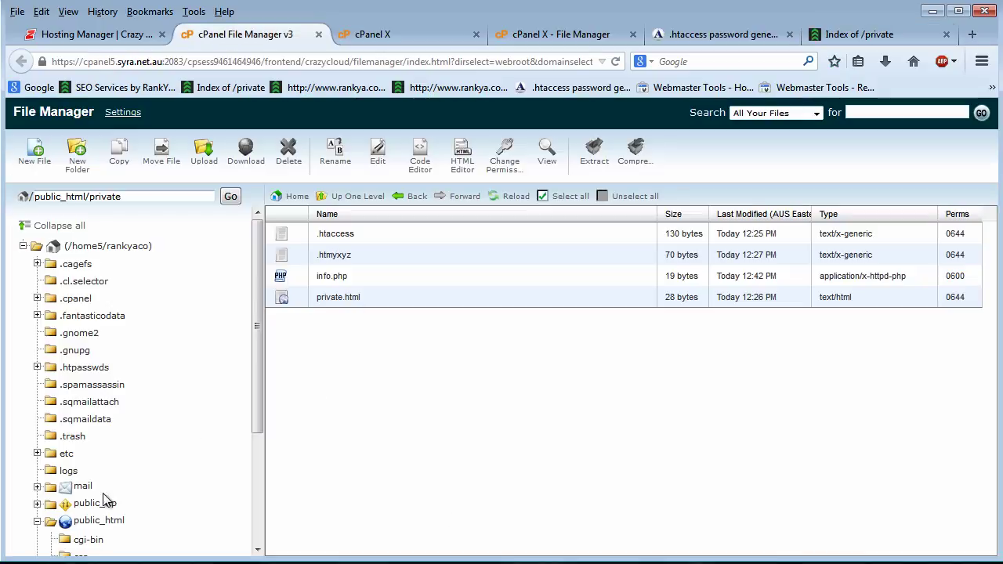
pyautogui.click(37, 521)
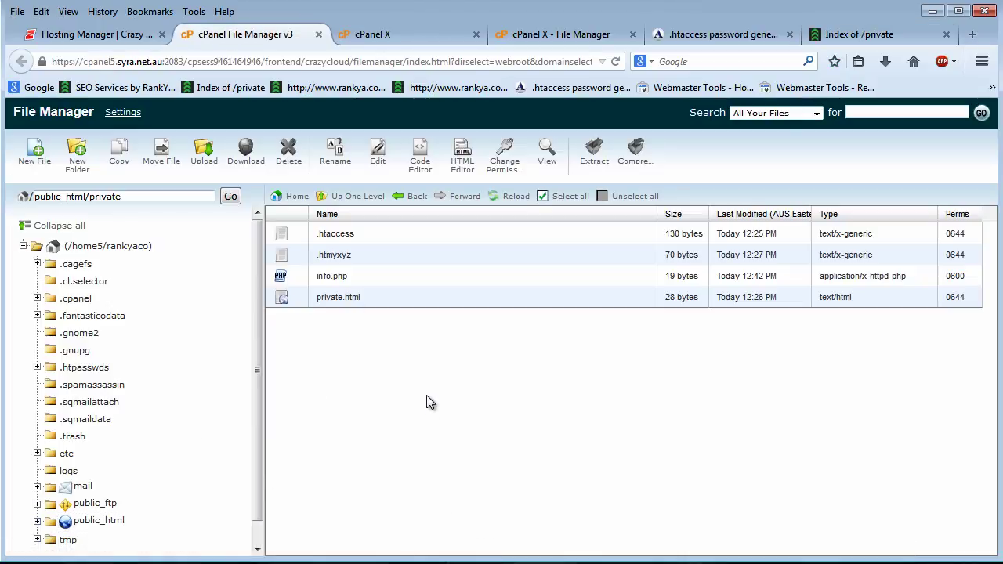
pyautogui.click(103, 520)
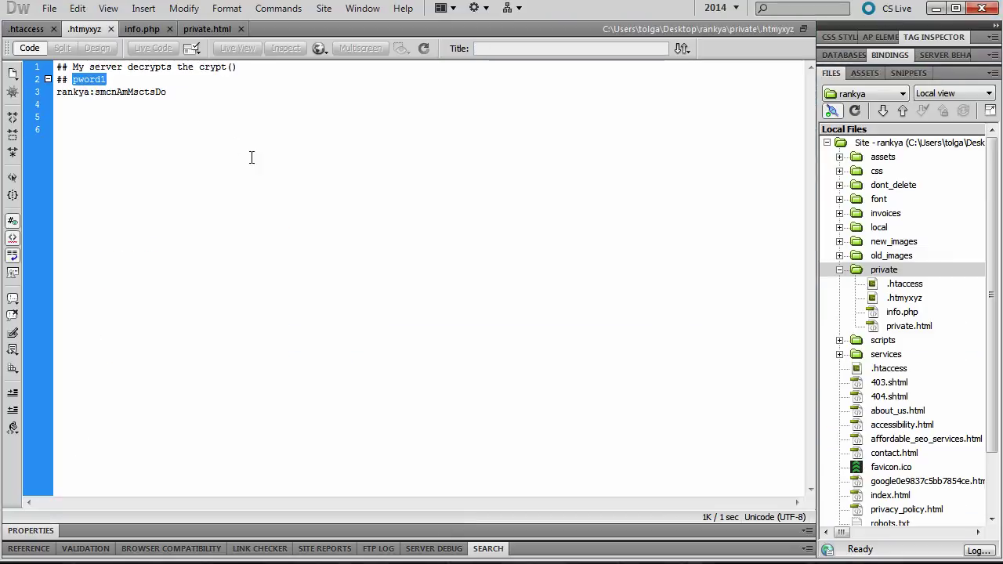
pyautogui.click(27, 29)
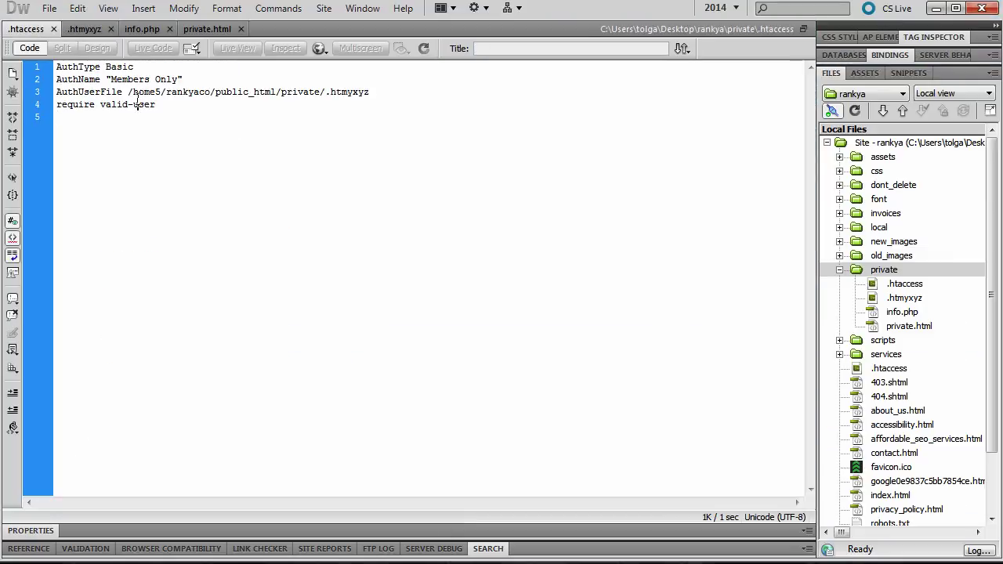
pyautogui.moveTo(214, 92); pyautogui.dragTo(376, 93)
pyautogui.click(324, 93)
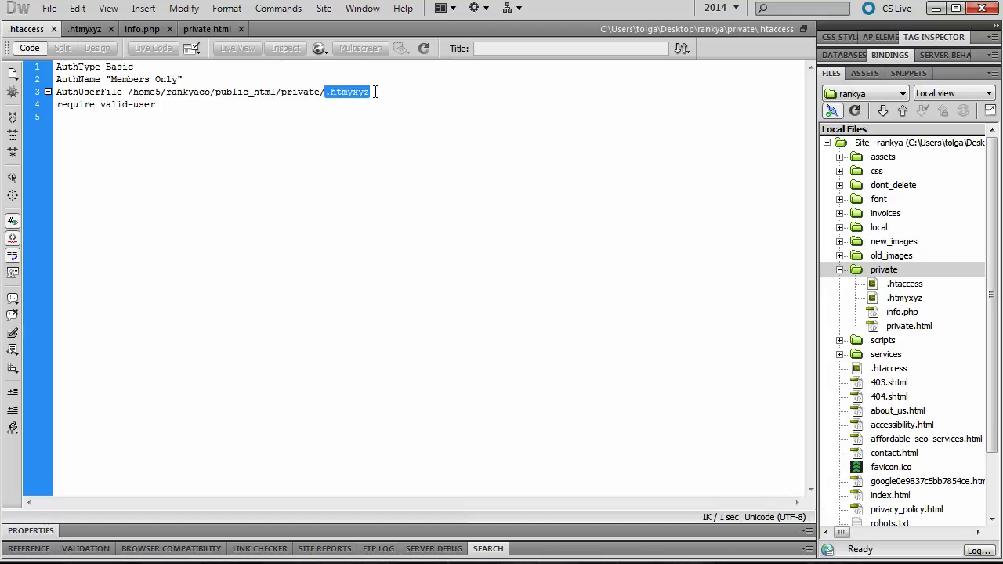
pyautogui.click(320, 83)
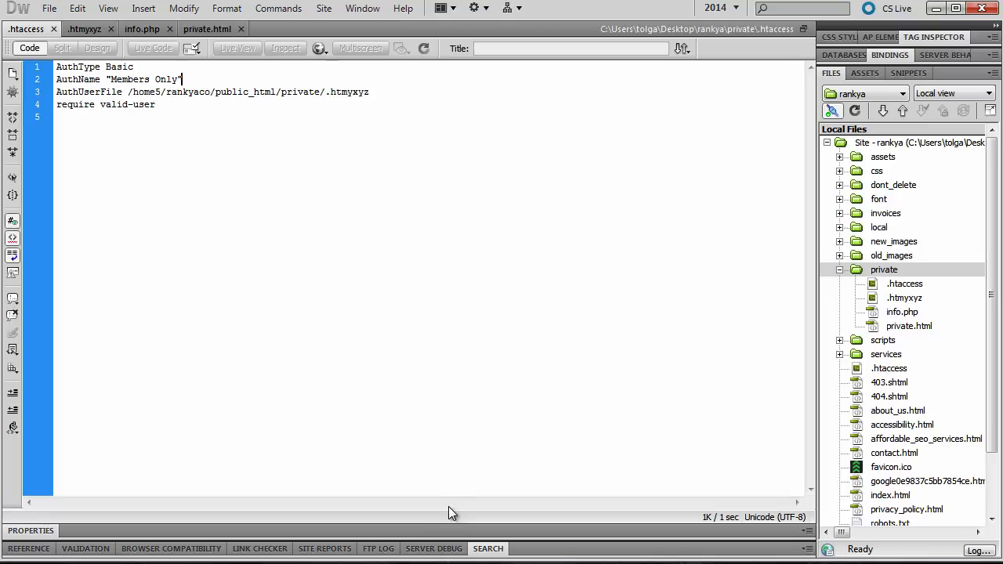
pyautogui.hotkey('alt', 'Tab')
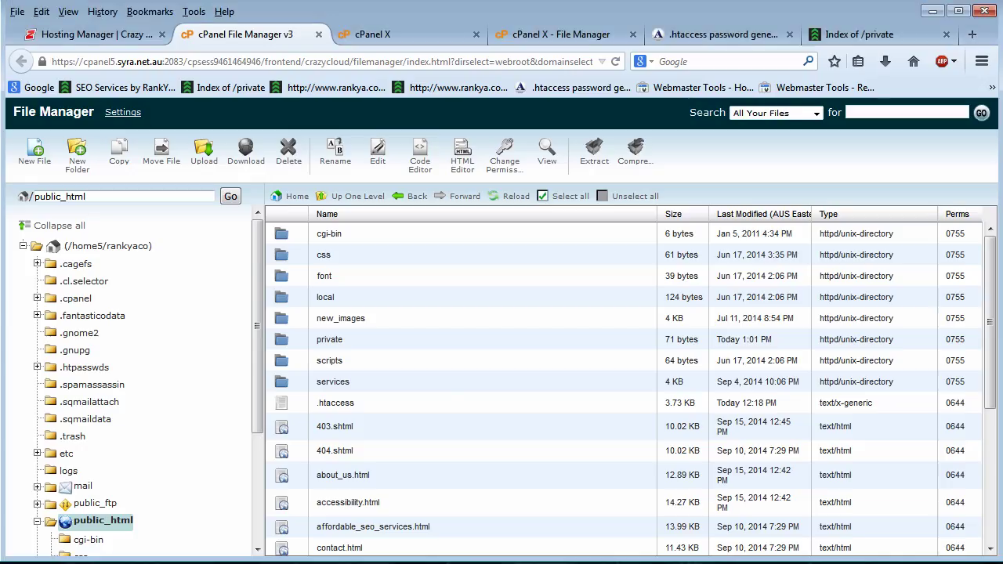
pyautogui.click(116, 245)
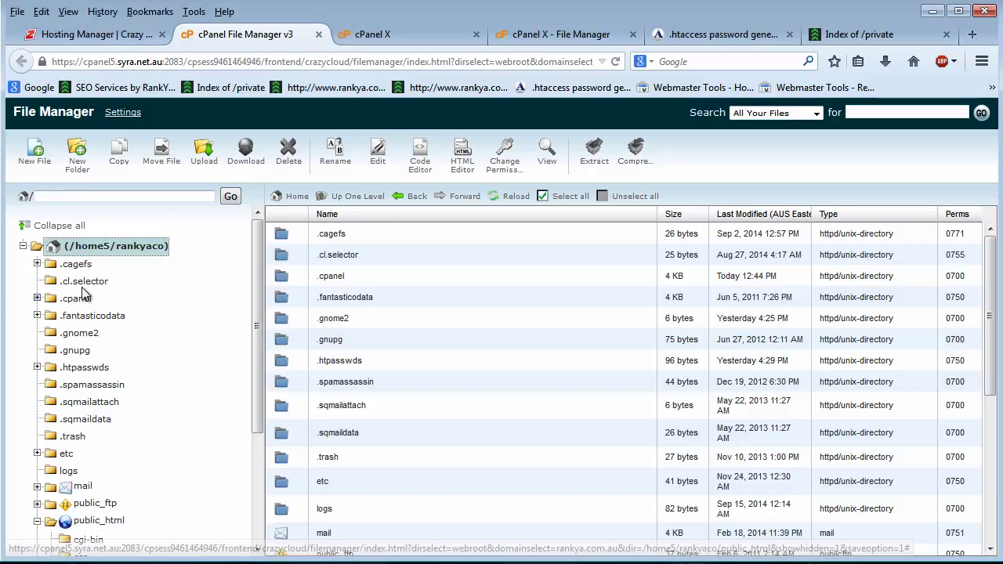
pyautogui.click(99, 521)
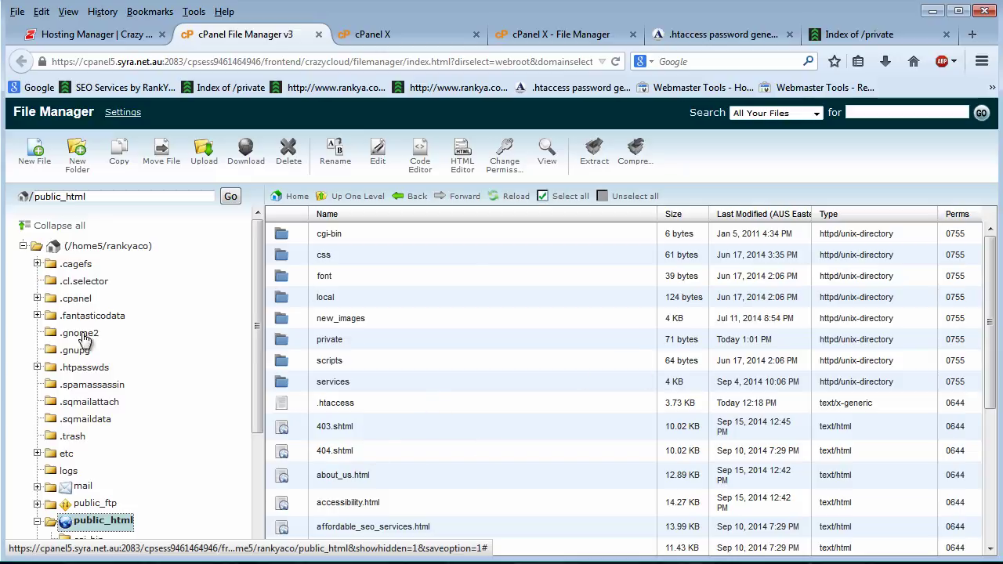
pyautogui.click(82, 246)
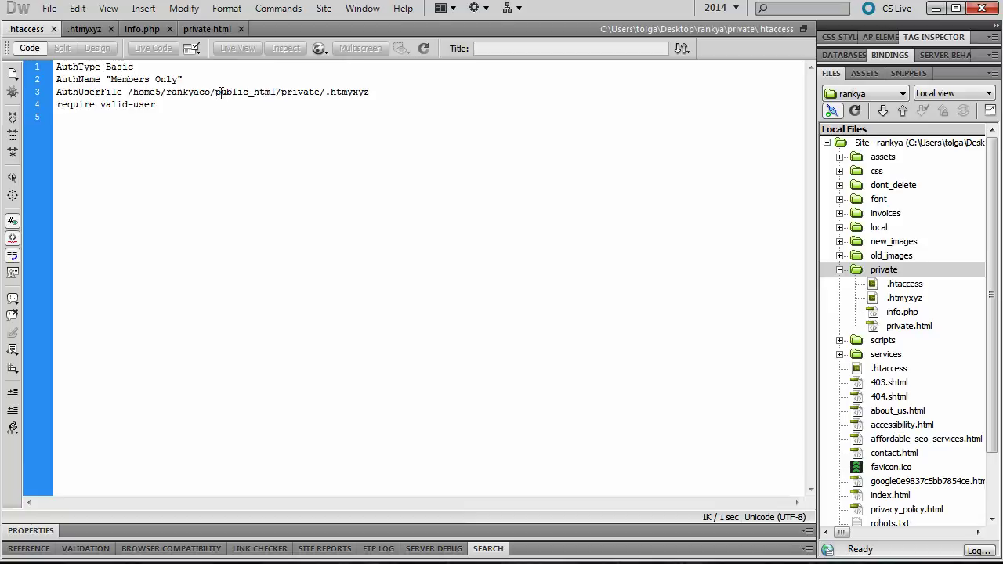
# - Copy public_html/private/ from the AuthUserFile path in .htaccess and replace that part with newfolder, keeping a slash before .htmyxyz
pyautogui.moveTo(216, 91); pyautogui.dragTo(131, 83)
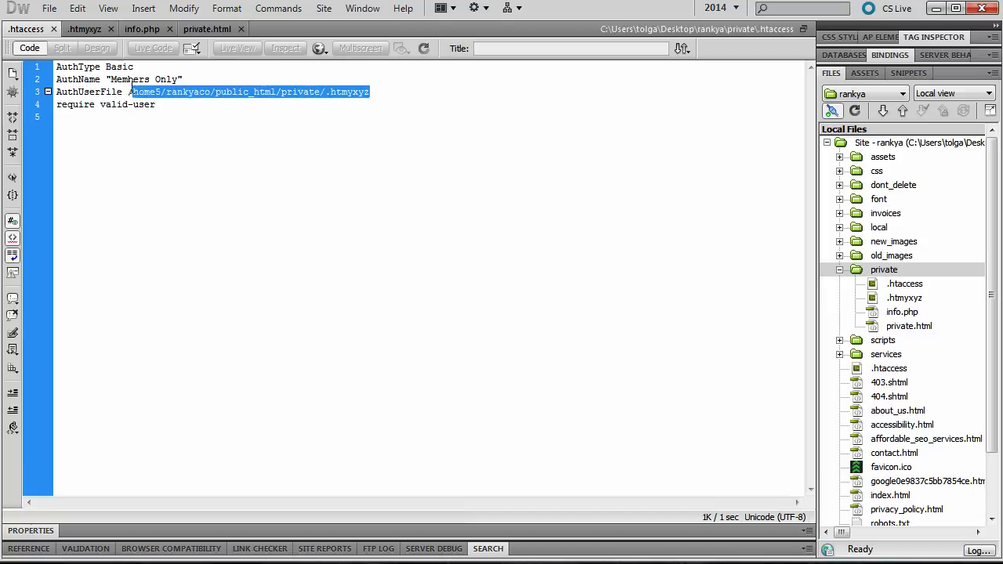
pyautogui.click(214, 93)
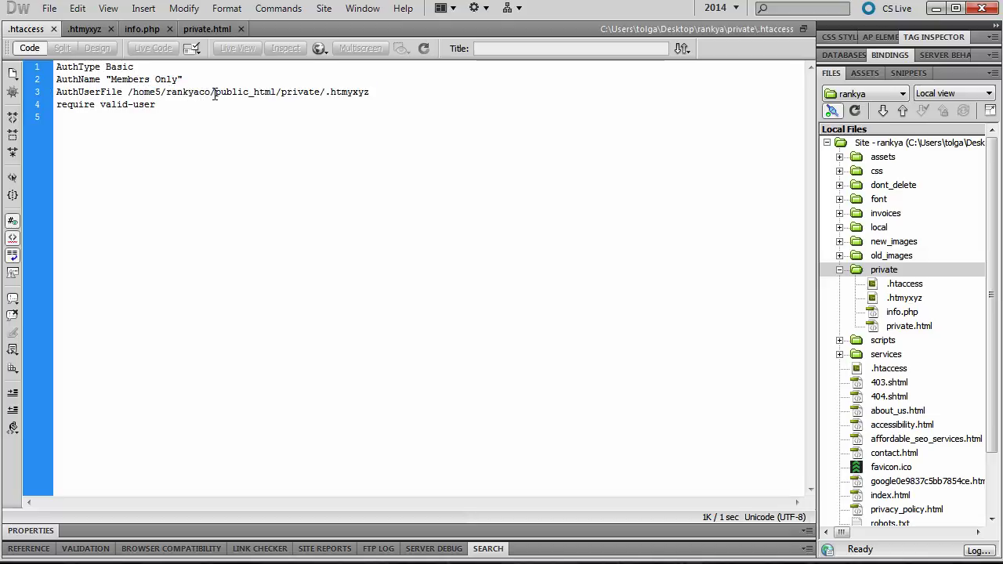
pyautogui.moveTo(214, 92); pyautogui.dragTo(324, 93)
pyautogui.hotkey('ctrl', 'c')
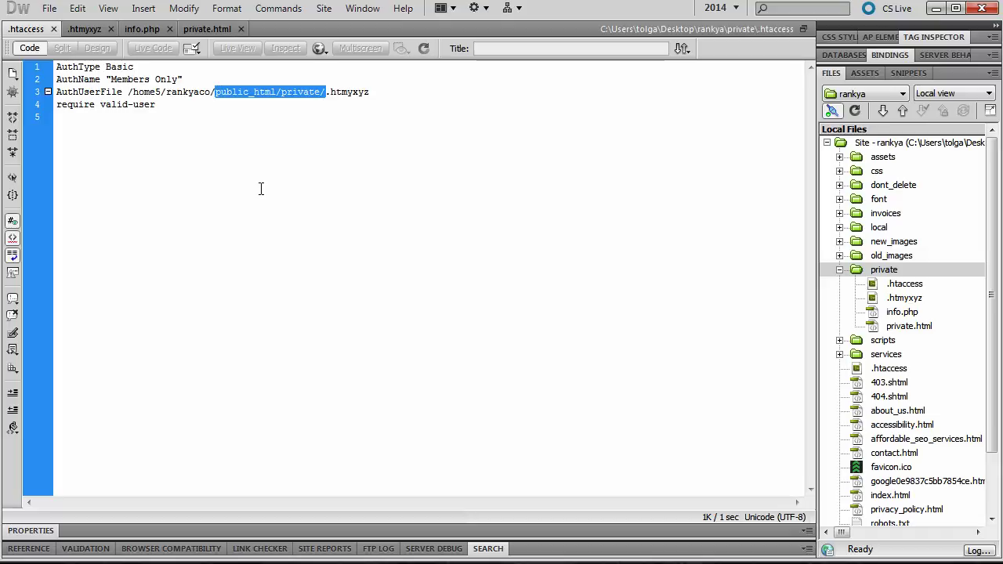
pyautogui.write('newfolder')
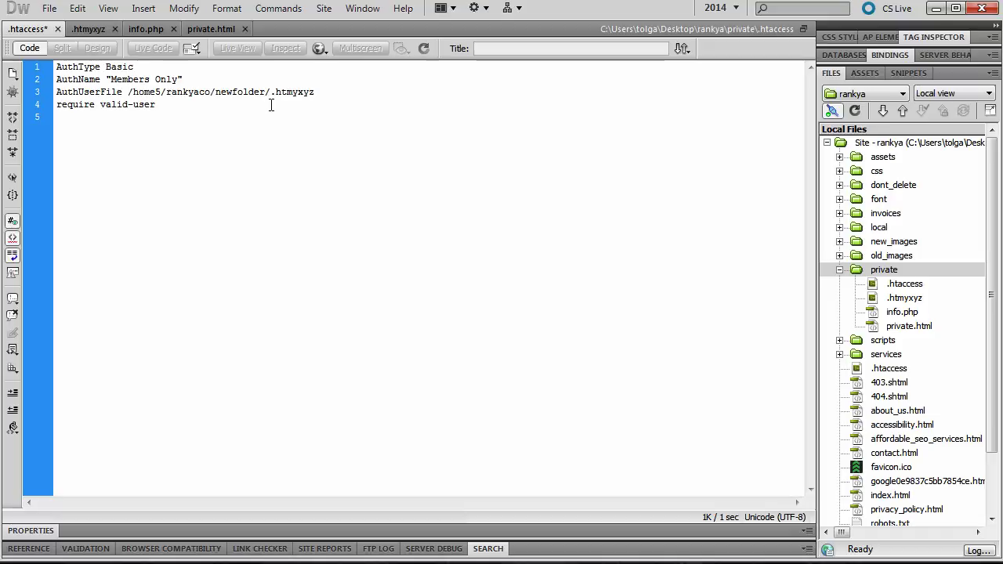
# - Examine the .htmyxyz file alongside the newfolder location and file name given in the AuthUserFile path of .htaccess
pyautogui.click(103, 29)
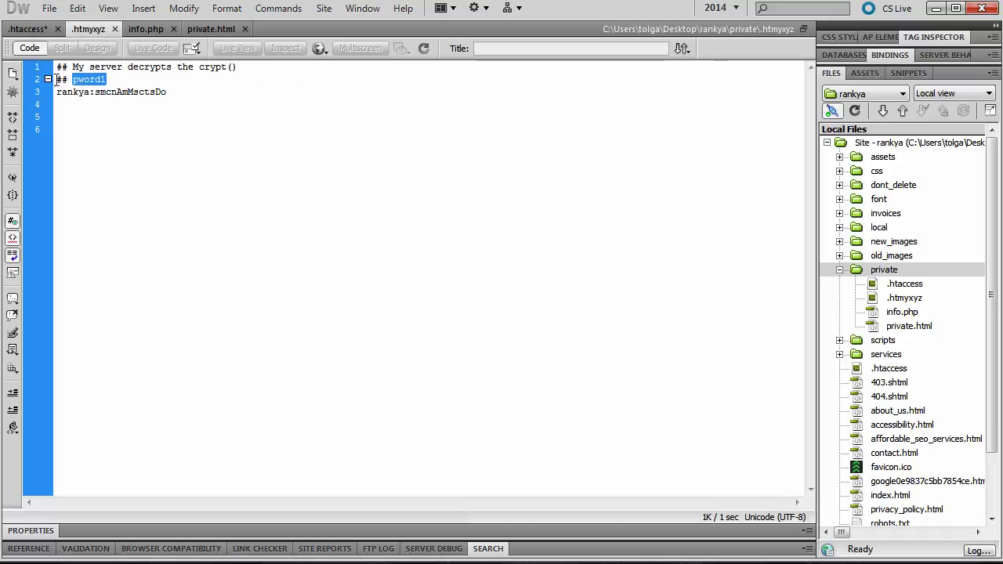
pyautogui.click(27, 29)
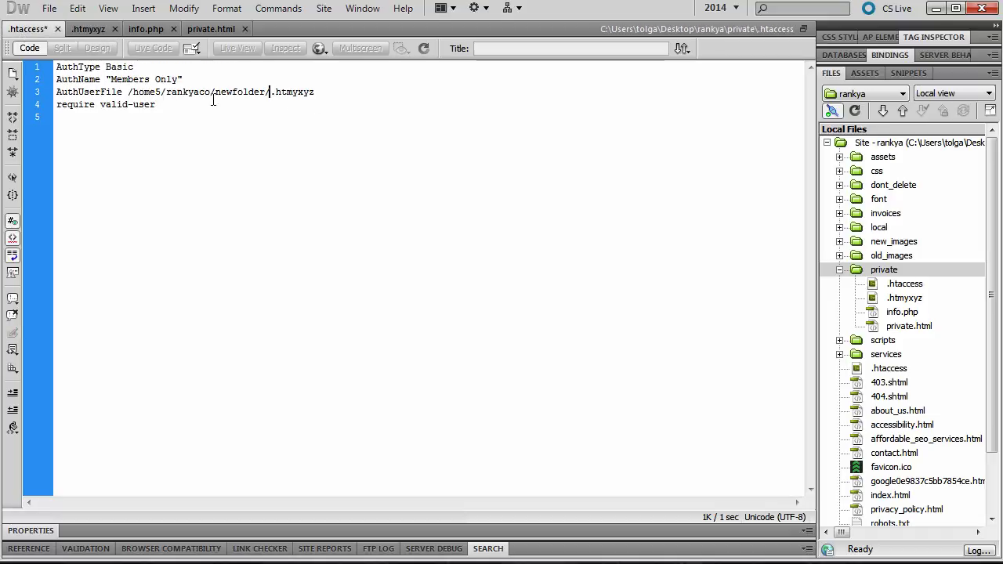
pyautogui.doubleClick(231, 93)
pyautogui.click(291, 93)
pyautogui.click(87, 29)
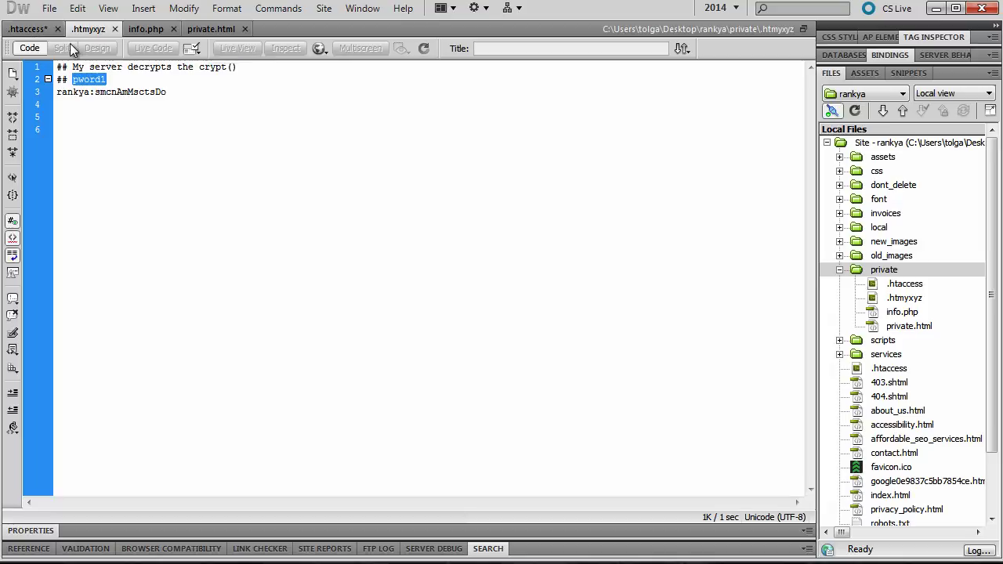
pyautogui.click(30, 31)
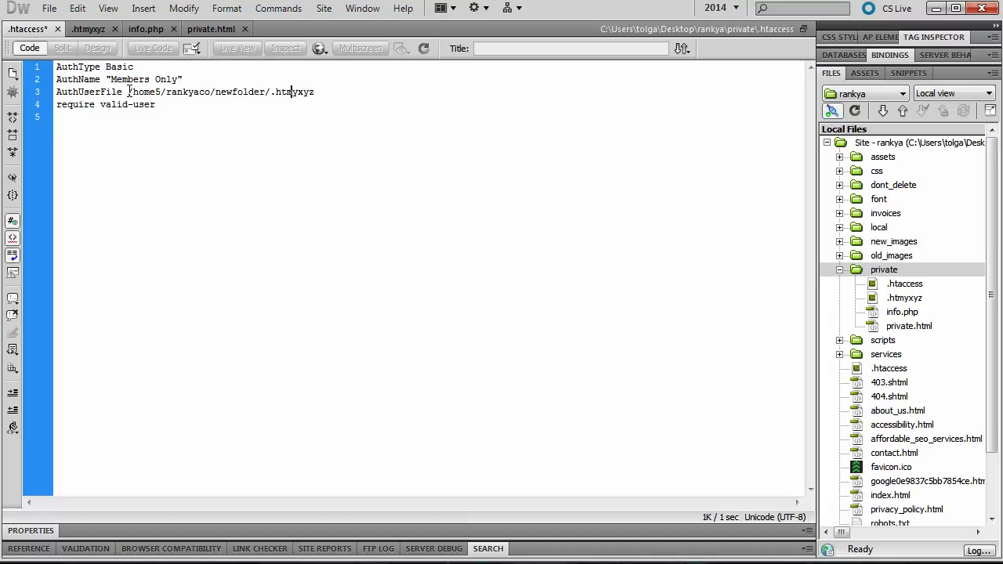
pyautogui.moveTo(129, 92); pyautogui.dragTo(341, 94)
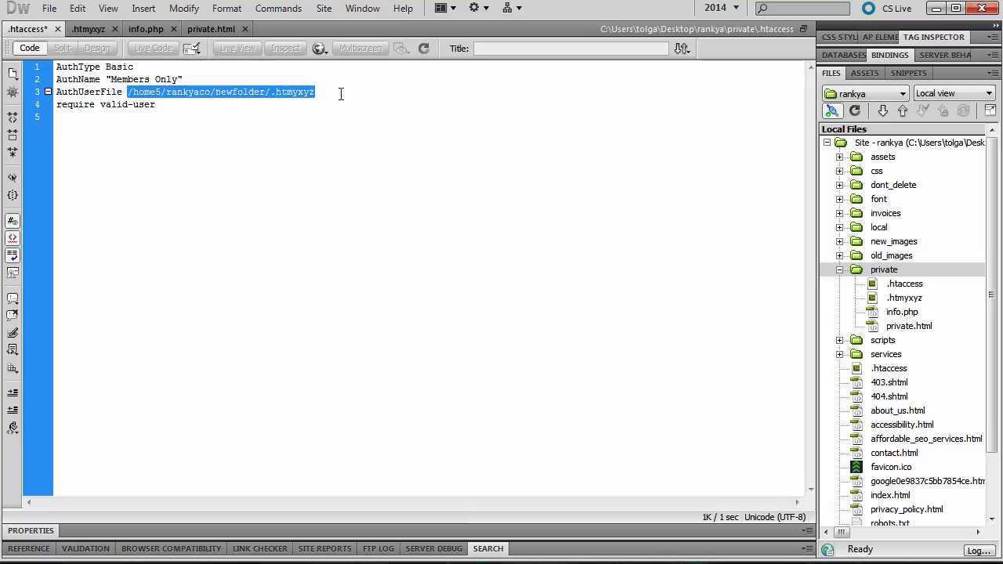
pyautogui.click(270, 93)
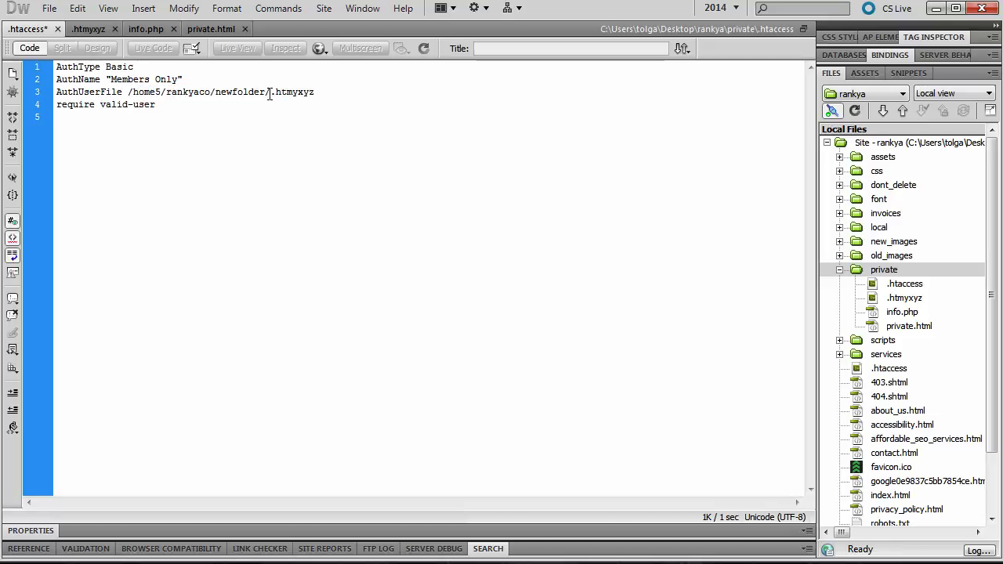
pyautogui.moveTo(270, 93); pyautogui.dragTo(340, 90)
# - Restore public_html/private/ in place of newfolder in the AuthUserFile path and check it against the local private folder
pyautogui.doubleClick(251, 92)
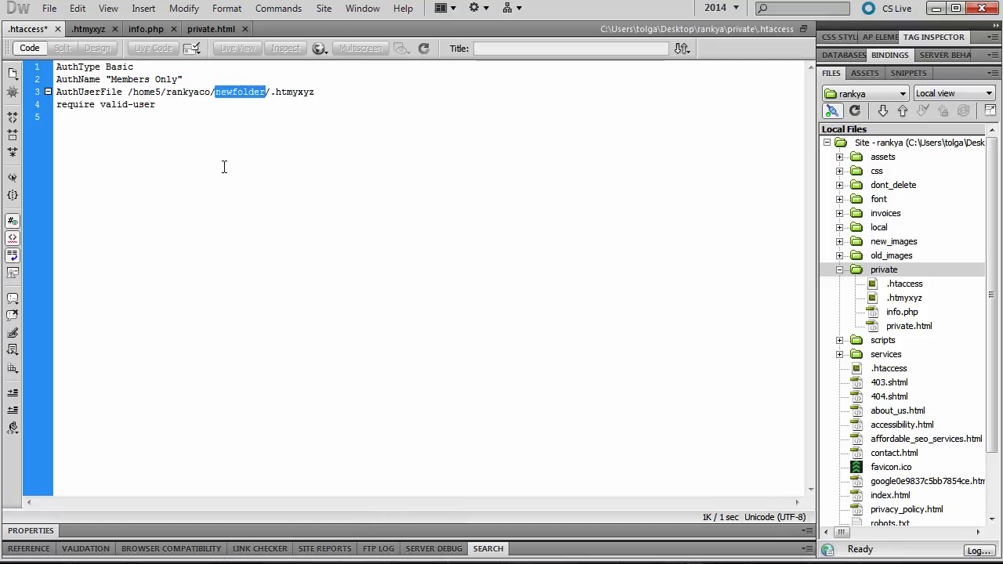
pyautogui.hotkey('ctrl', 'v')
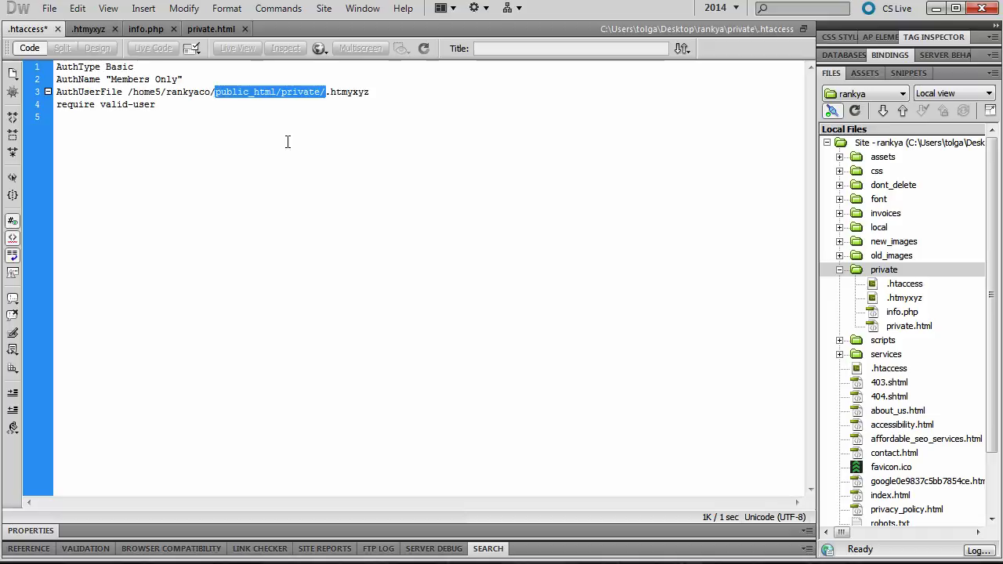
pyautogui.doubleClick(292, 97)
pyautogui.moveTo(335, 93); pyautogui.dragTo(161, 105)
pyautogui.doubleClick(336, 92)
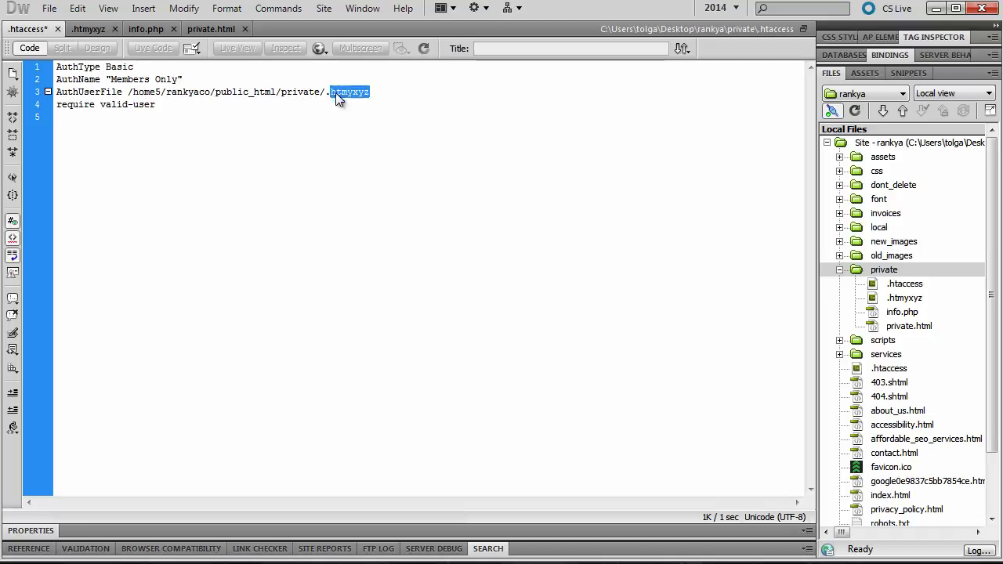
pyautogui.click(877, 273)
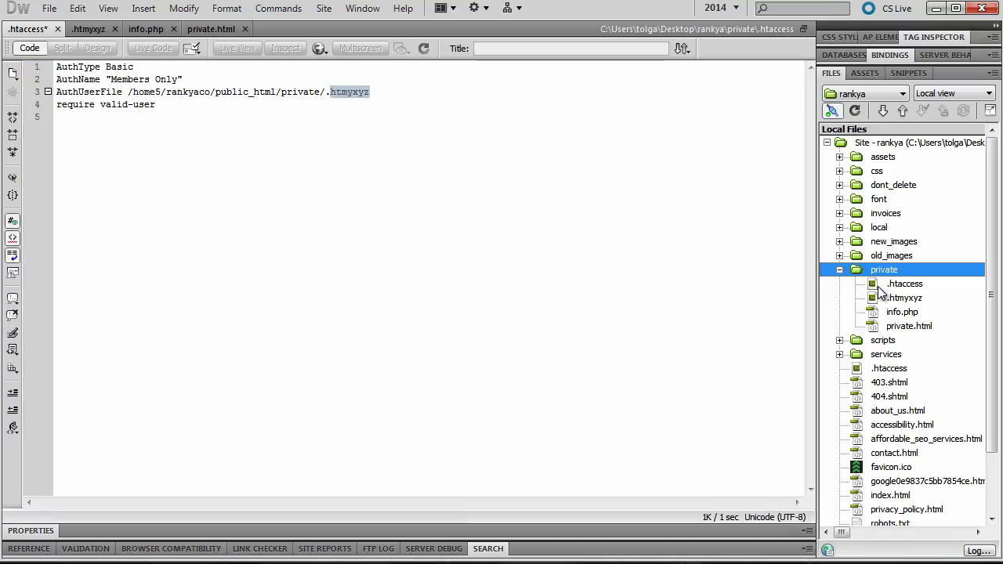
pyautogui.click(333, 87)
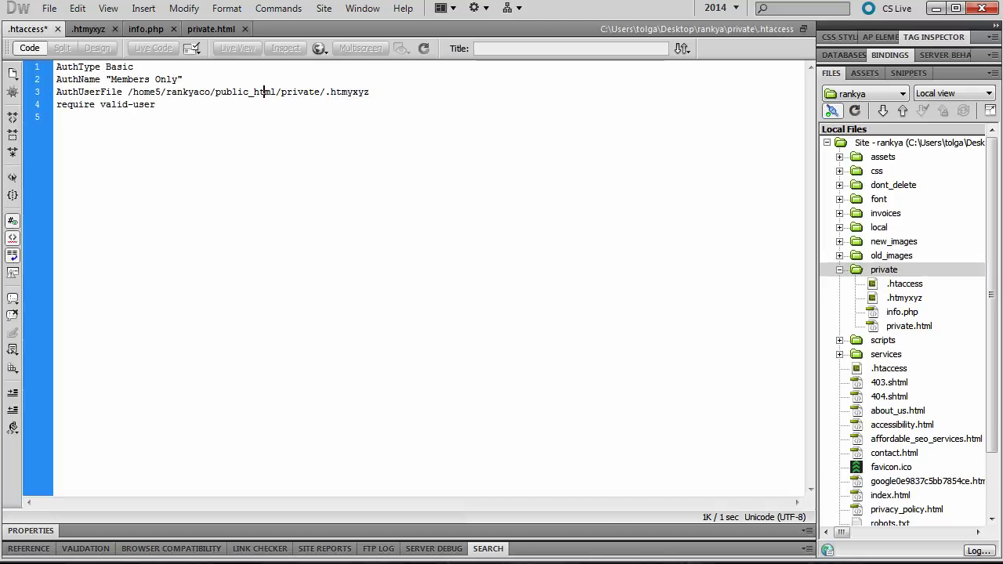
# - Switch to cPanel File Manager in Firefox showing the /home5/rankyaco home directory
pyautogui.hotkey('alt', 'Tab')
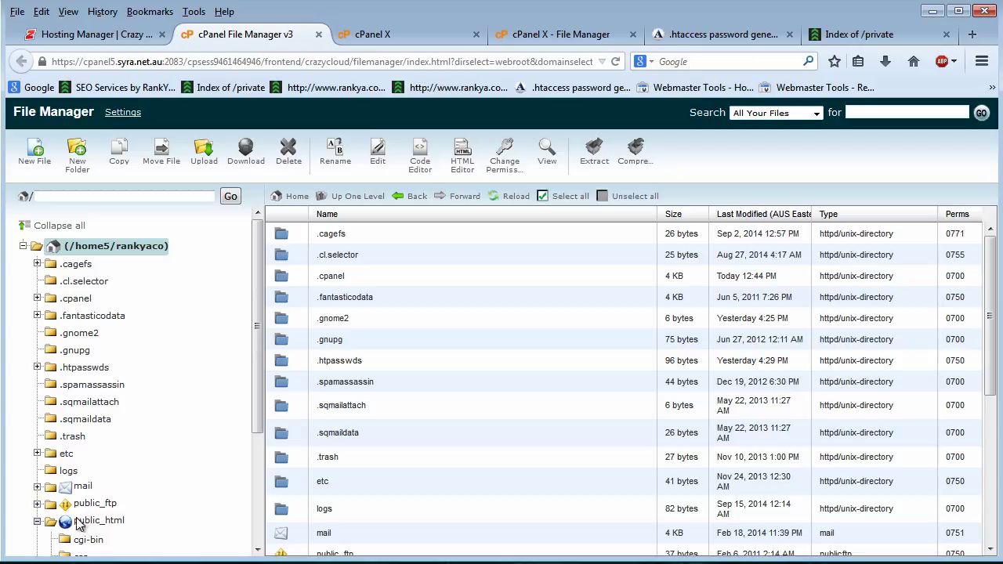